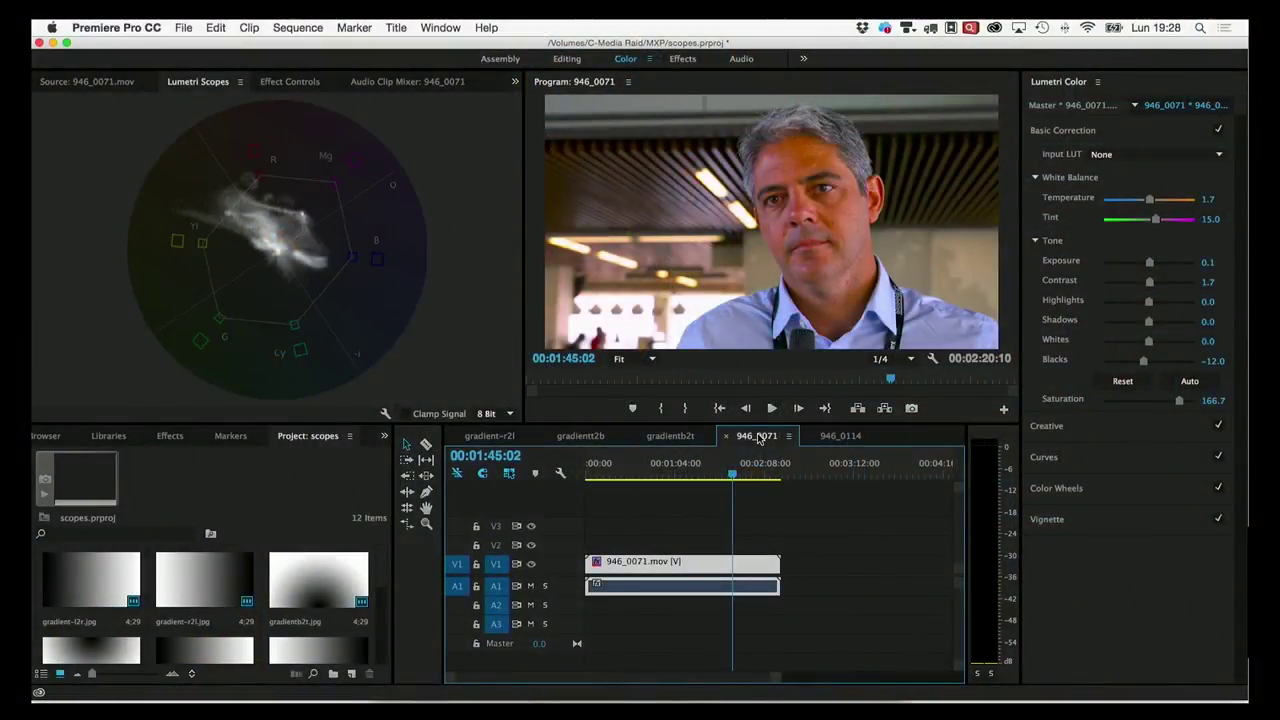
pyautogui.click(208, 88)
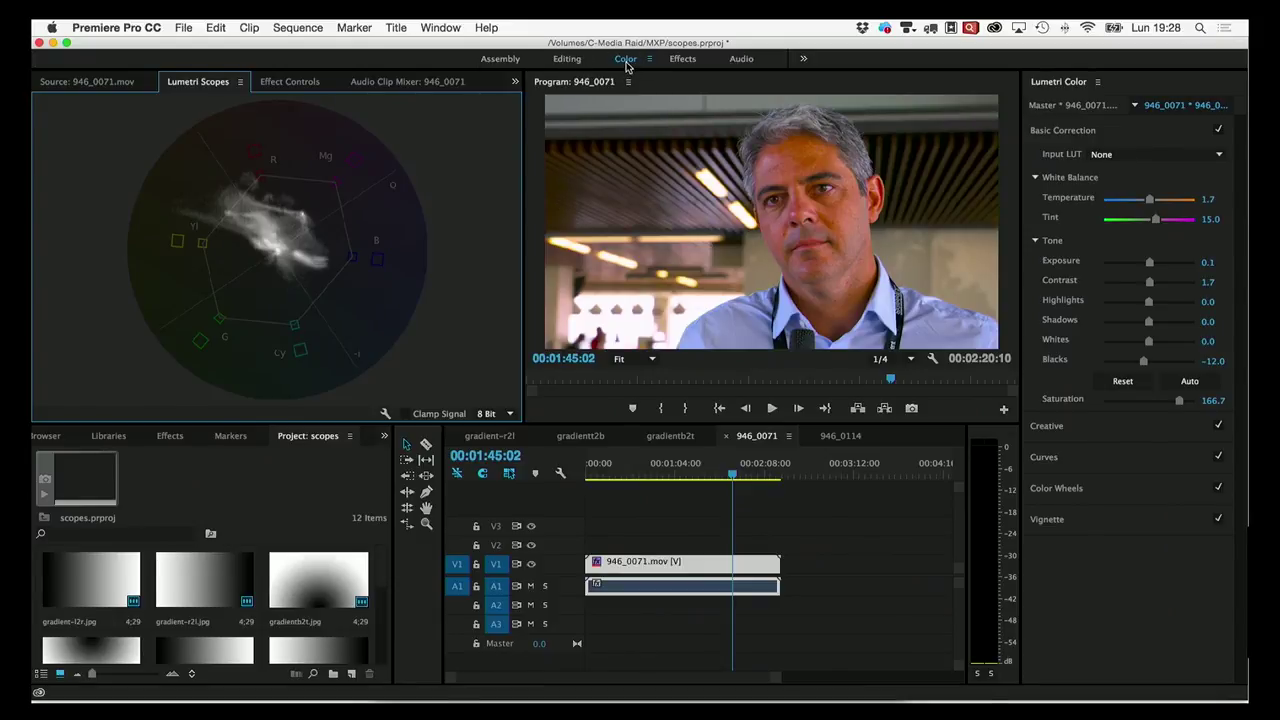
pyautogui.click(105, 82)
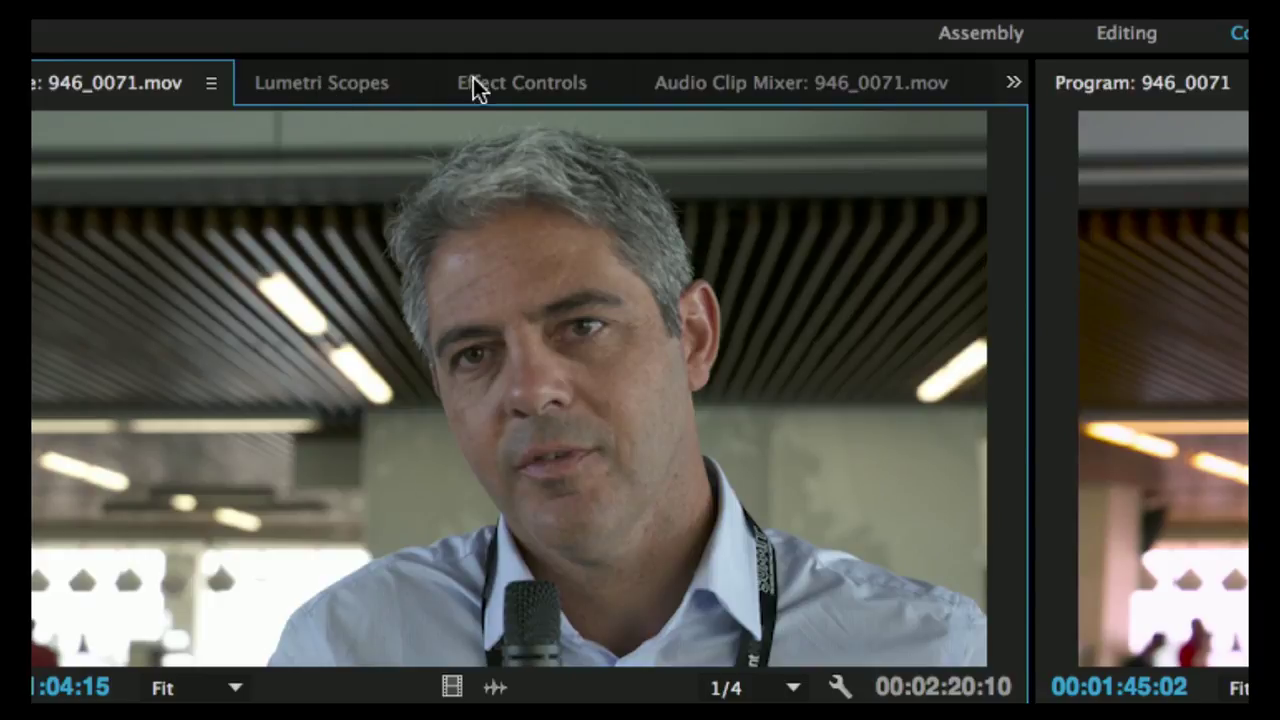
pyautogui.click(358, 83)
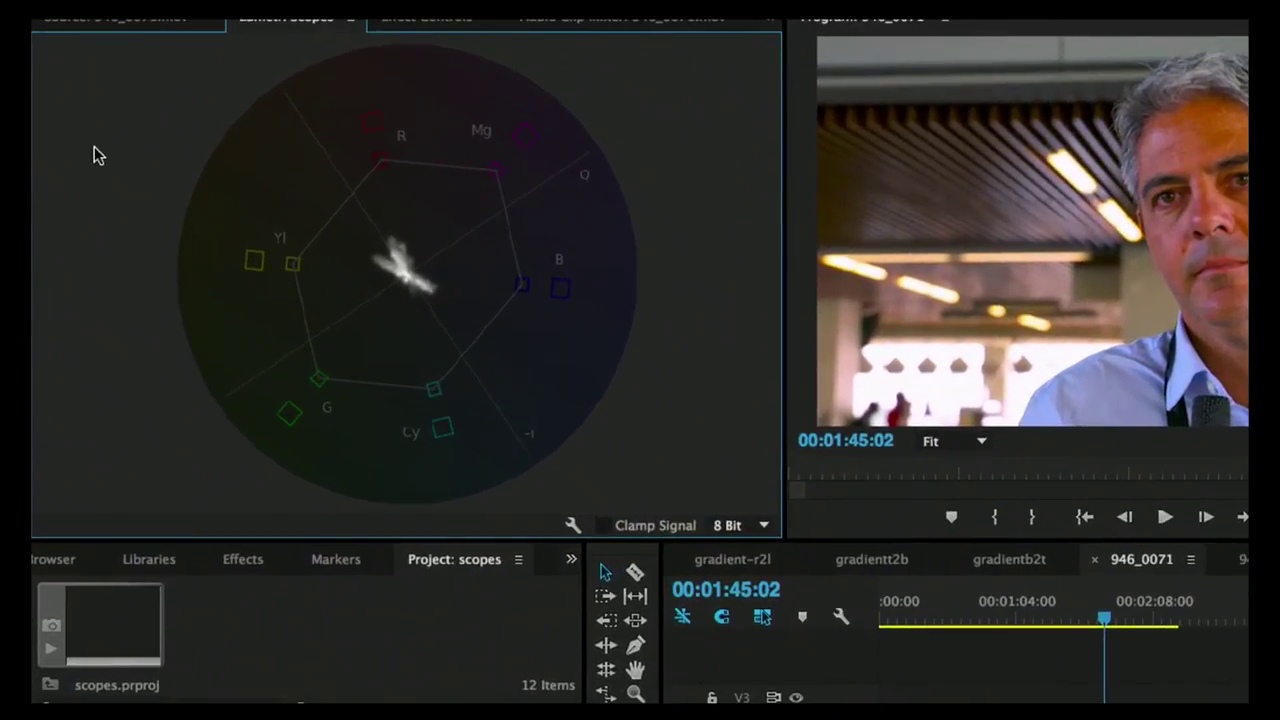
pyautogui.rightClick(74, 171)
pyautogui.click(152, 237)
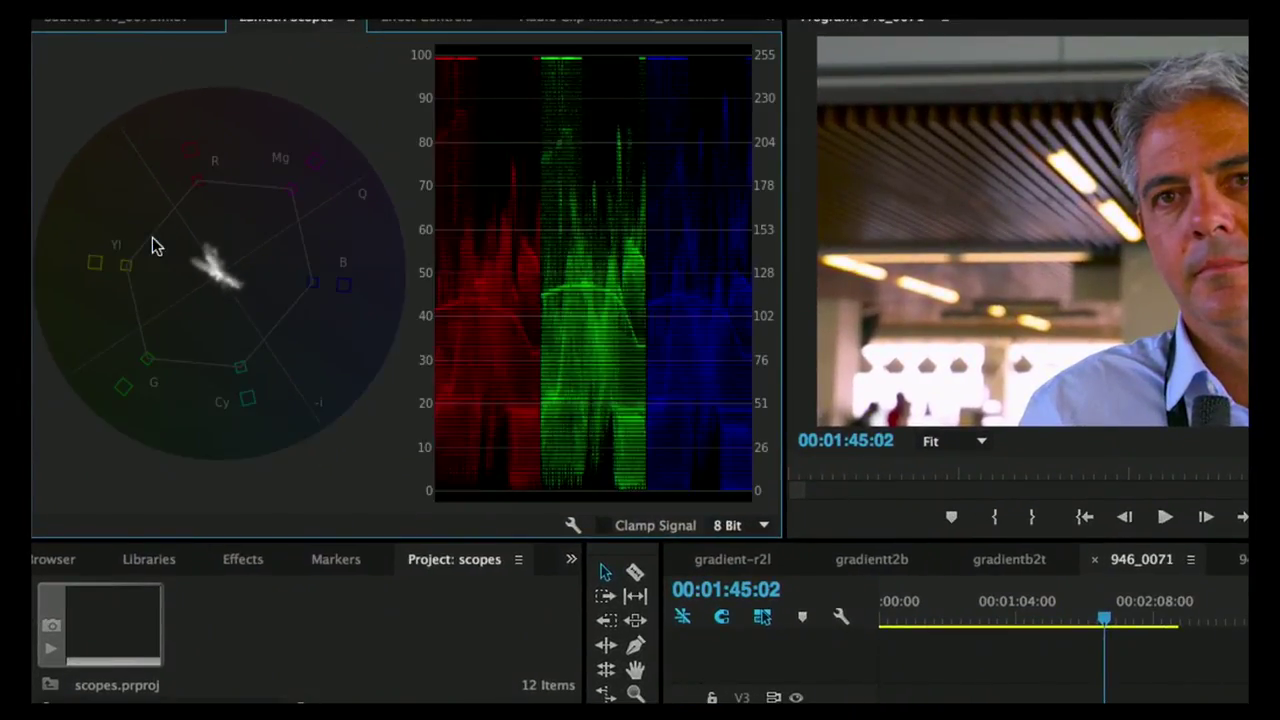
pyautogui.rightClick(358, 103)
pyautogui.click(352, 112)
pyautogui.rightClick(348, 94)
pyautogui.click(373, 155)
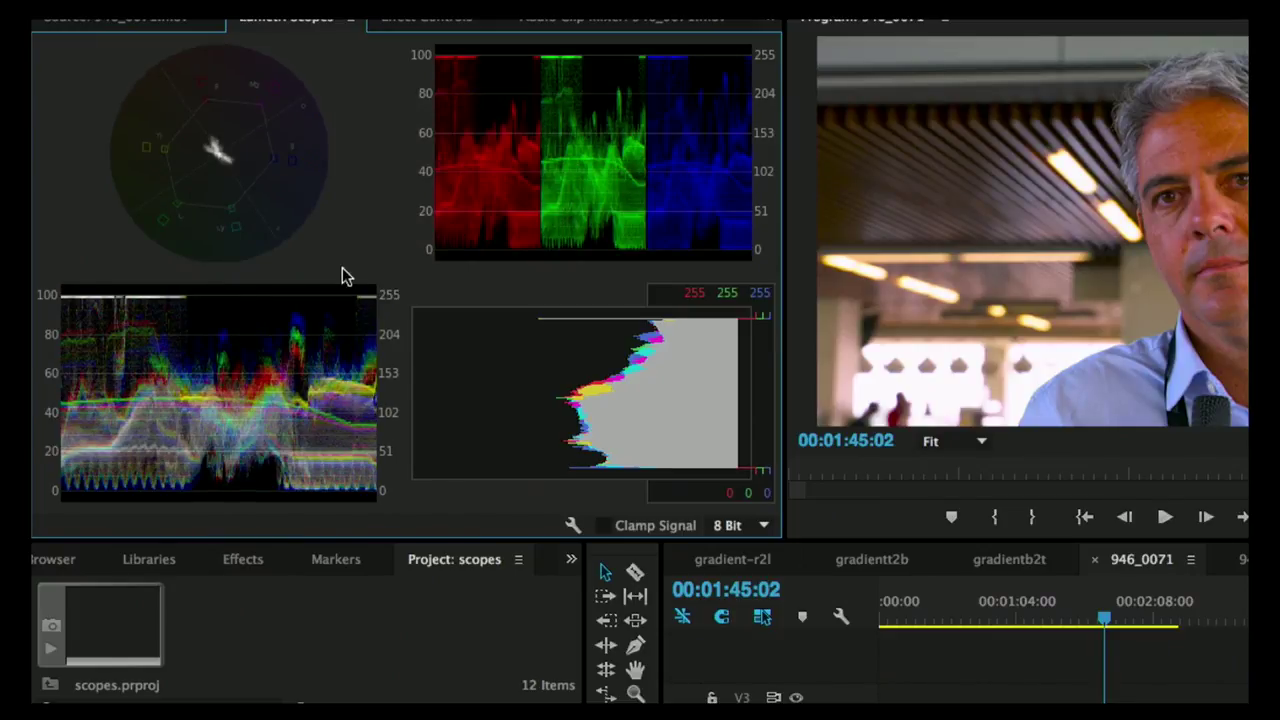
pyautogui.rightClick(361, 182)
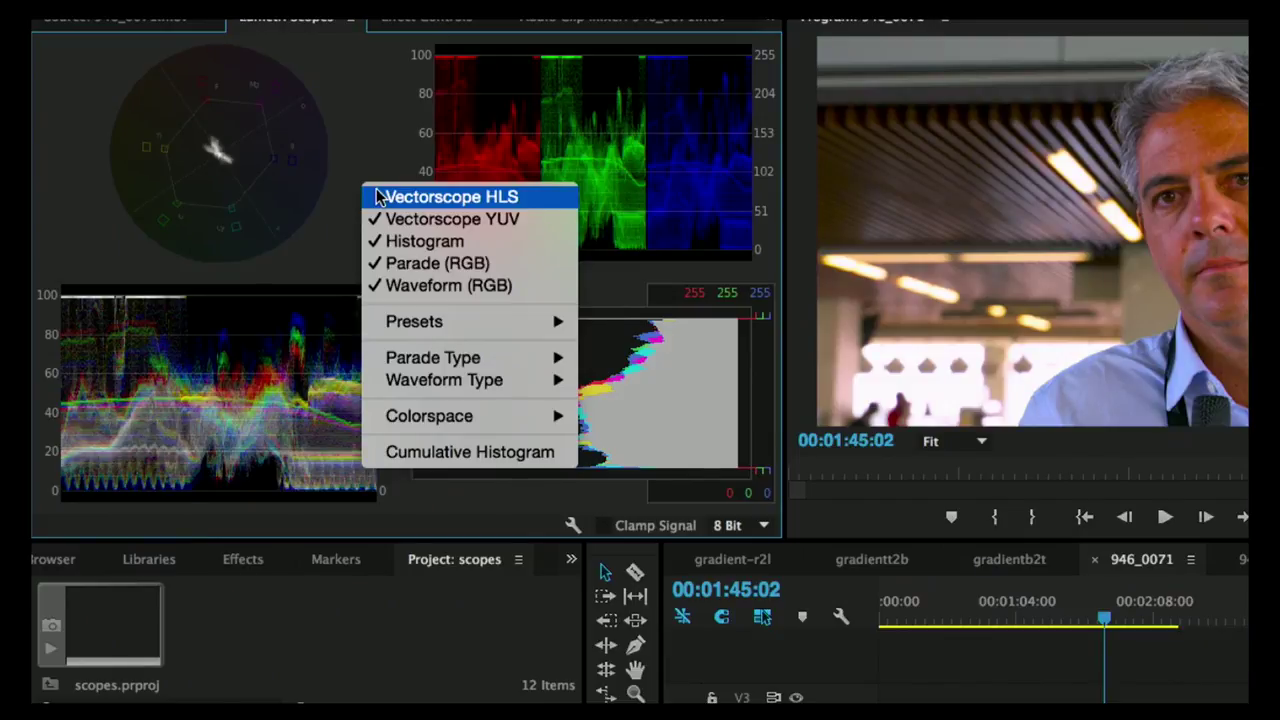
pyautogui.click(380, 241)
pyautogui.rightClick(380, 209)
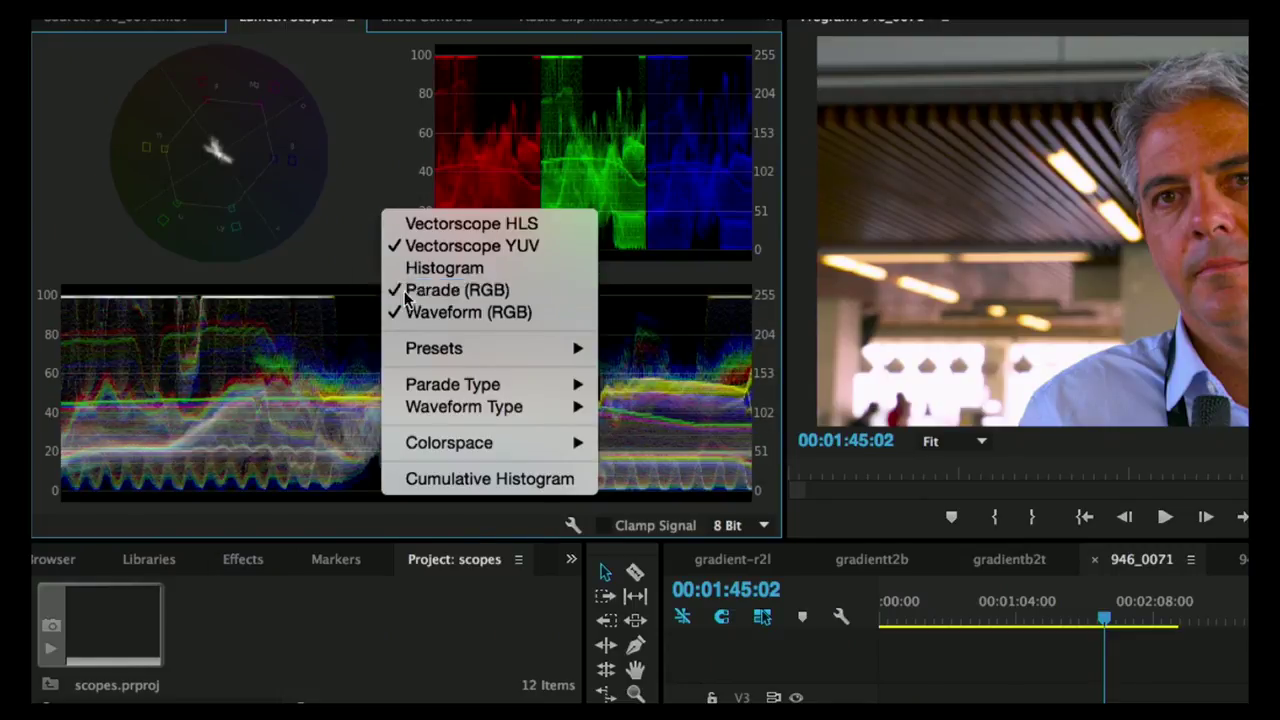
pyautogui.click(450, 289)
pyautogui.rightClick(390, 200)
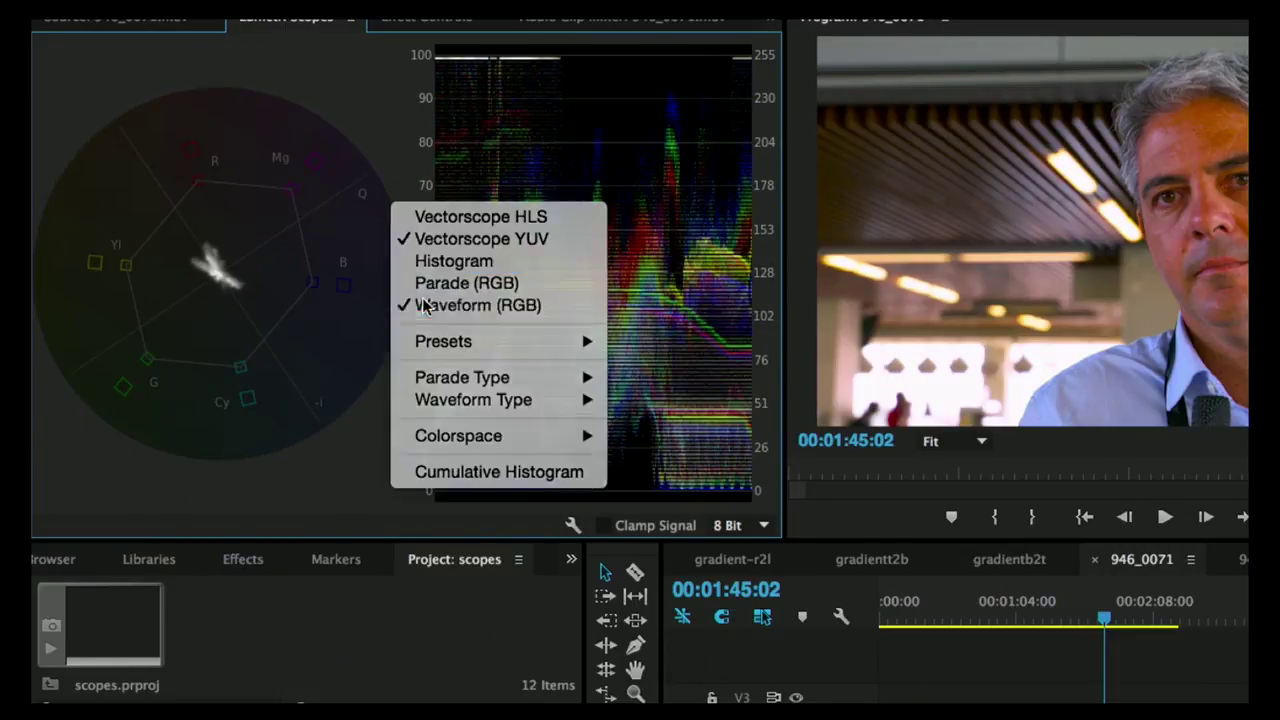
pyautogui.click(425, 305)
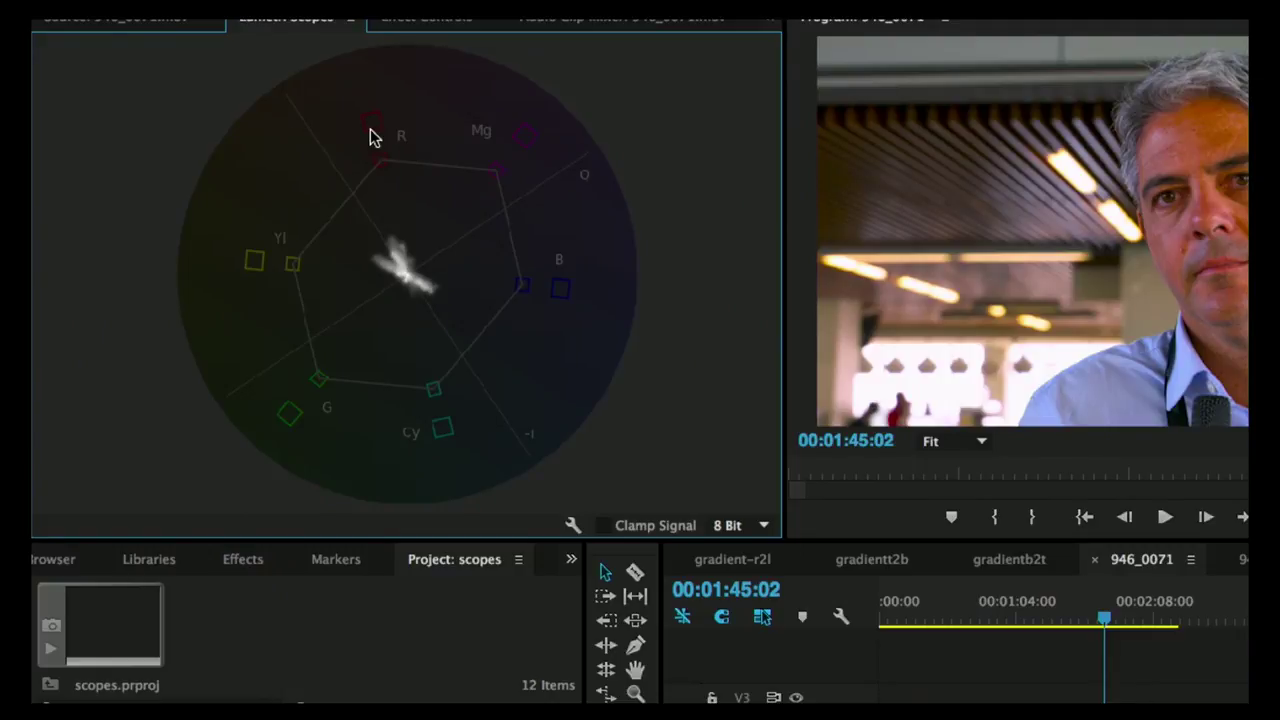
pyautogui.rightClick(614, 110)
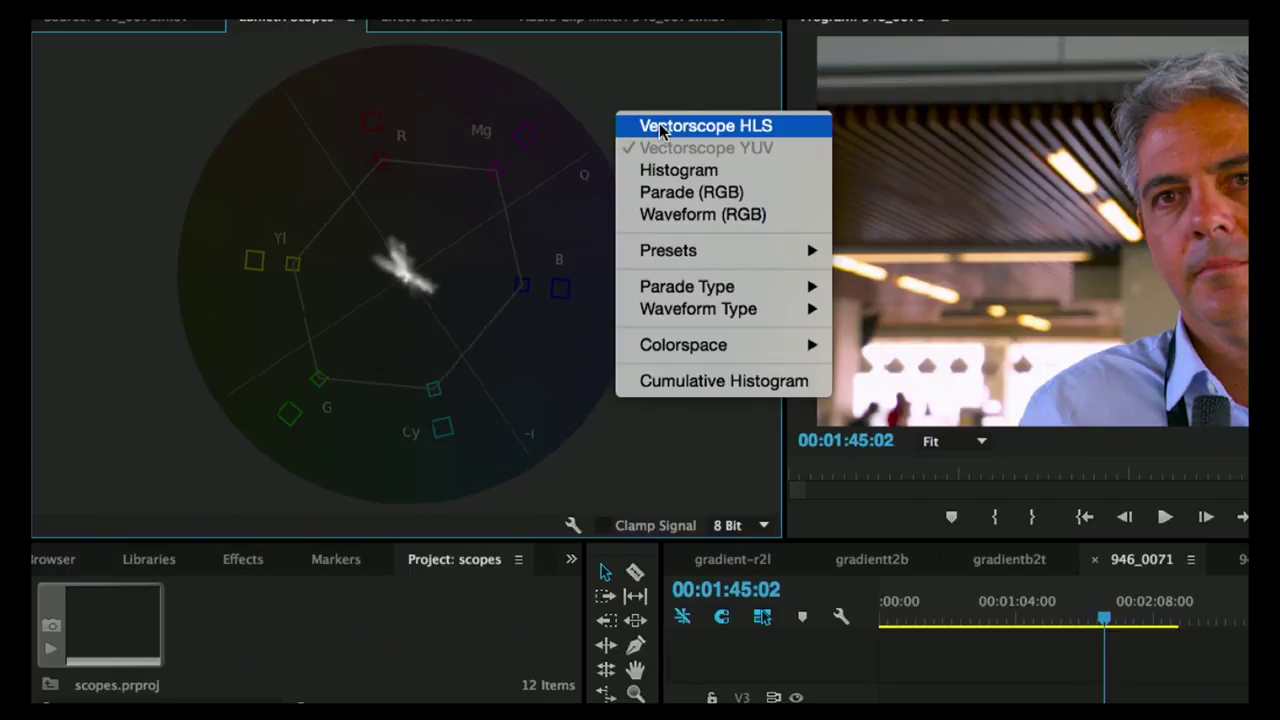
pyautogui.click(661, 131)
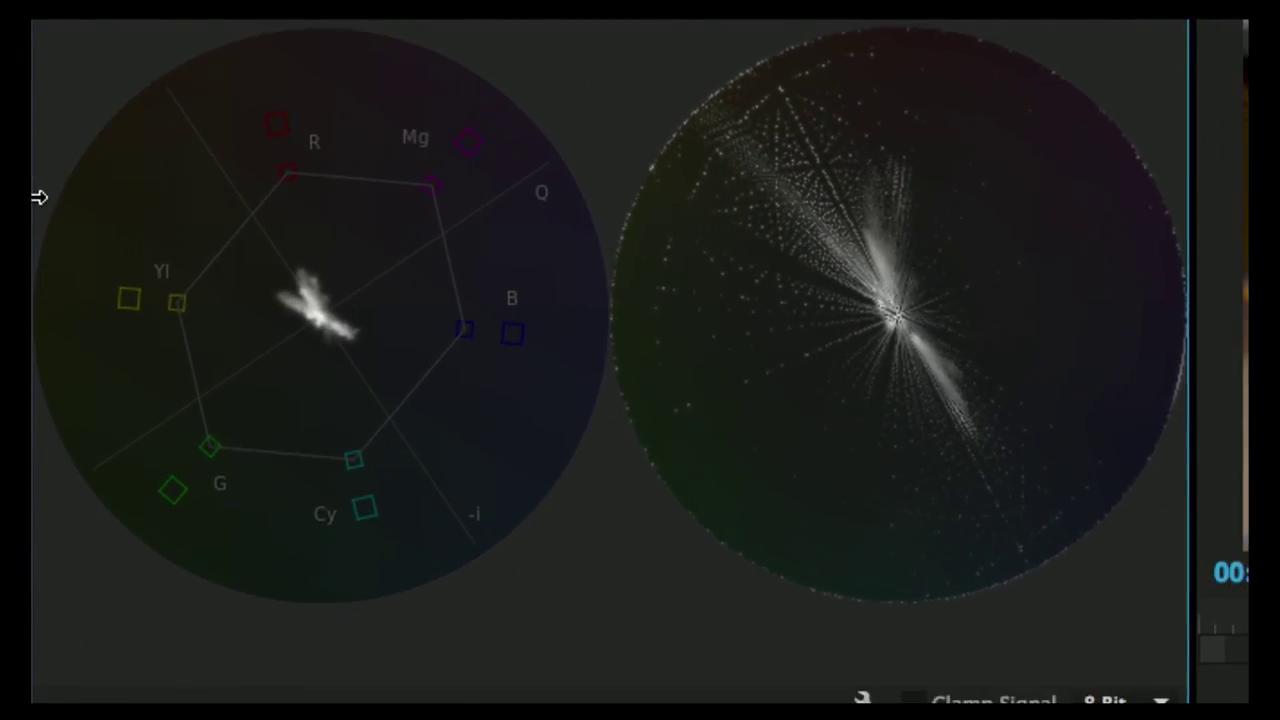
pyautogui.rightClick(279, 178)
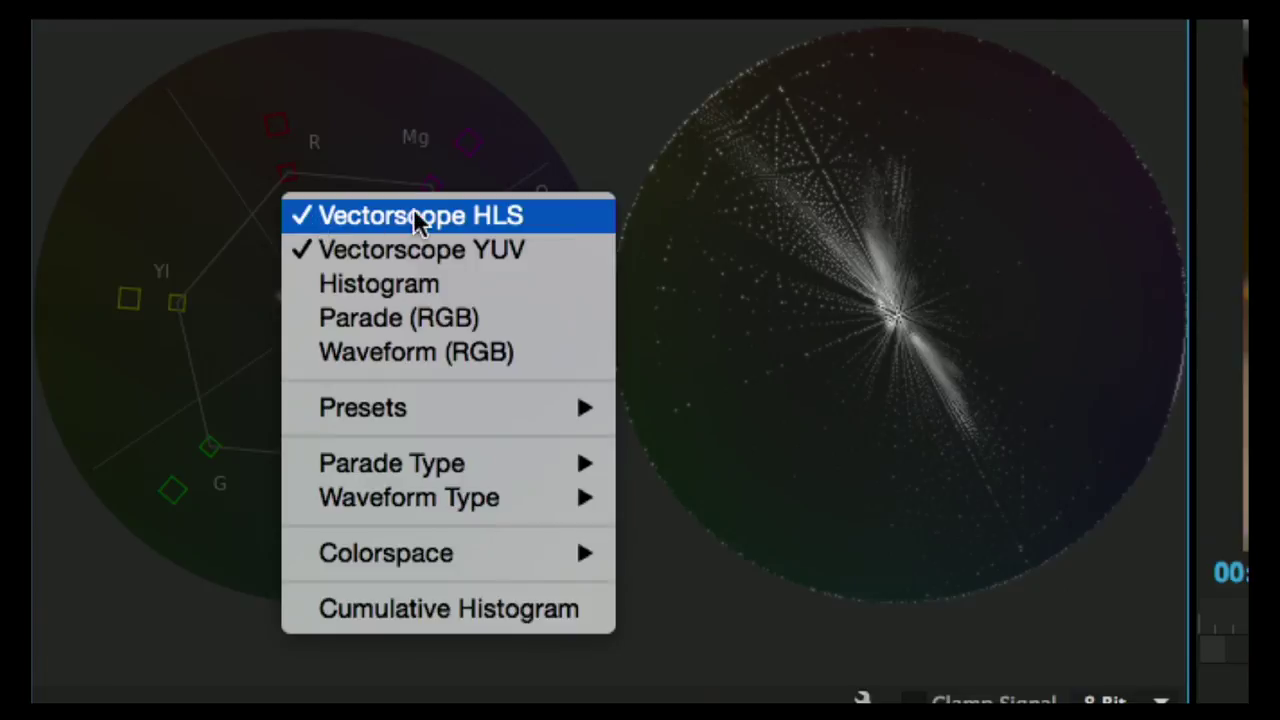
pyautogui.click(330, 214)
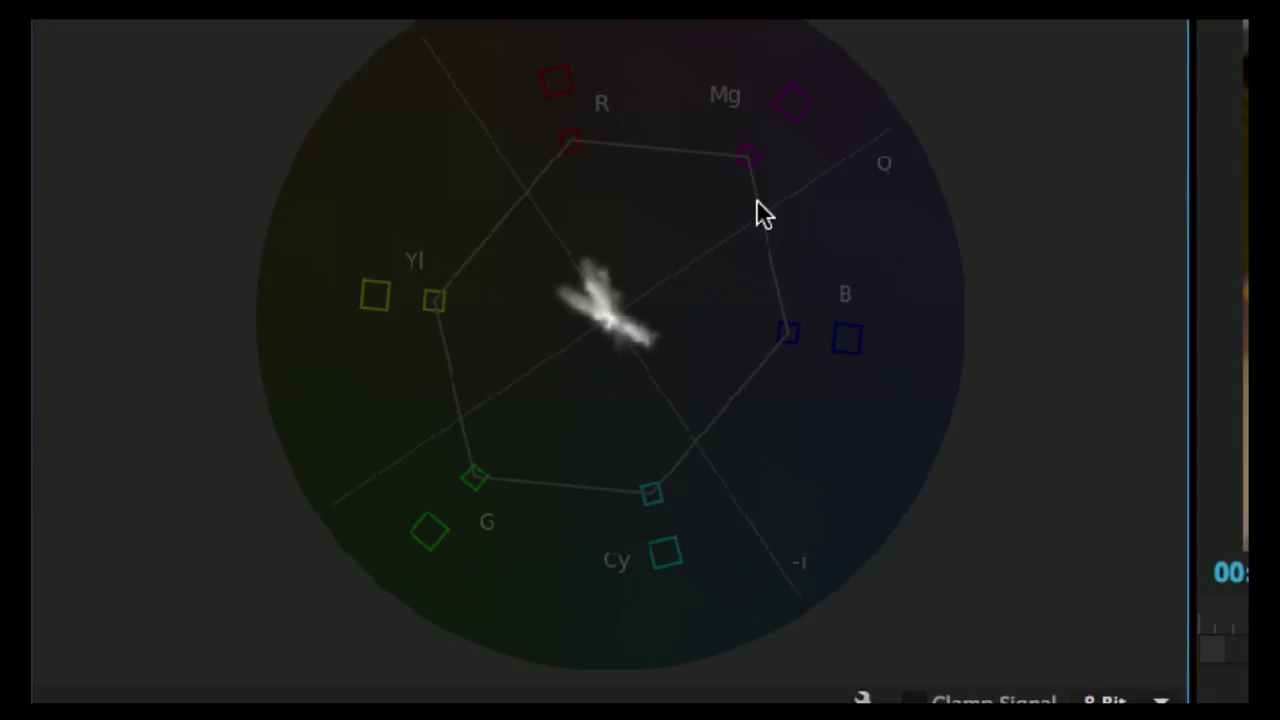
pyautogui.rightClick(226, 174)
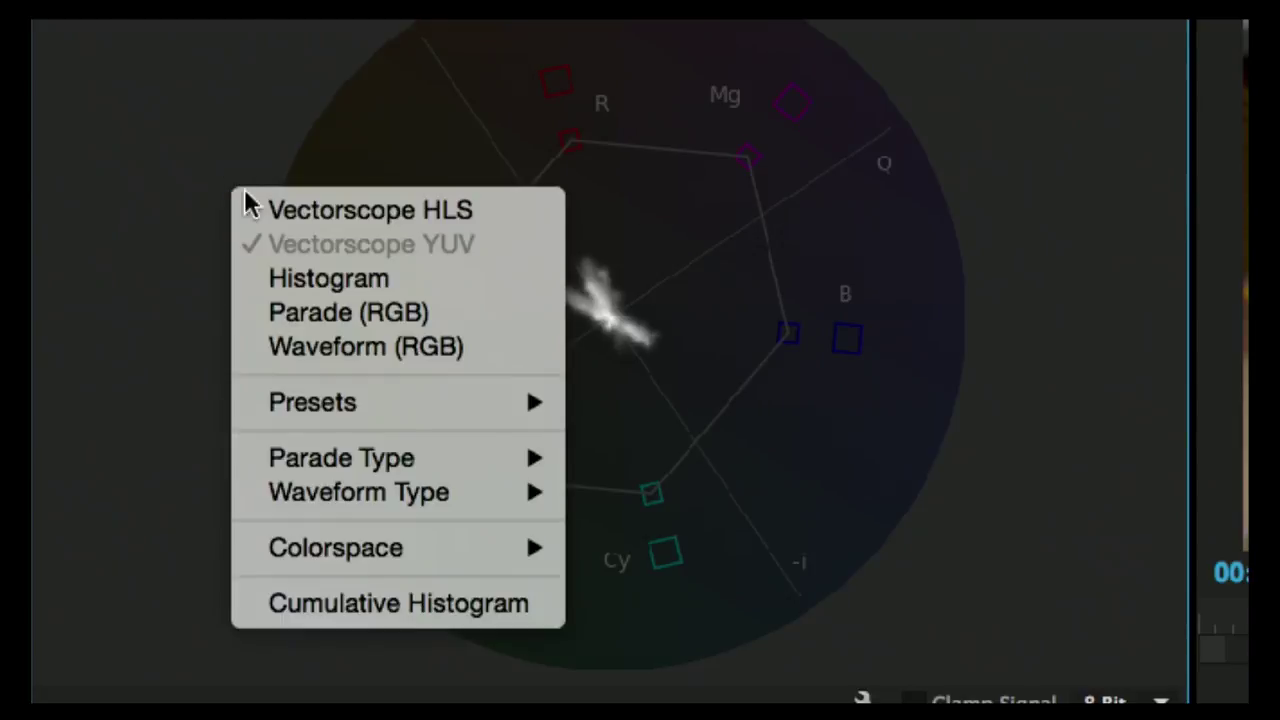
pyautogui.click(340, 210)
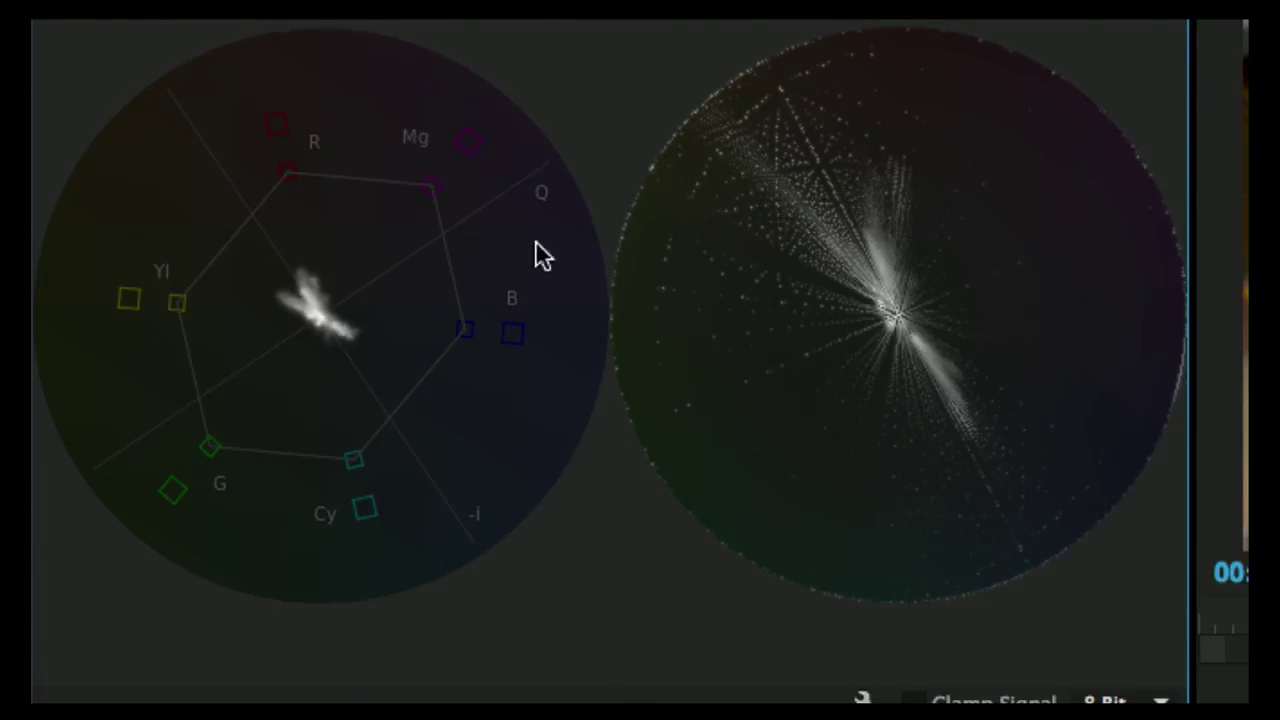
pyautogui.rightClick(600, 125)
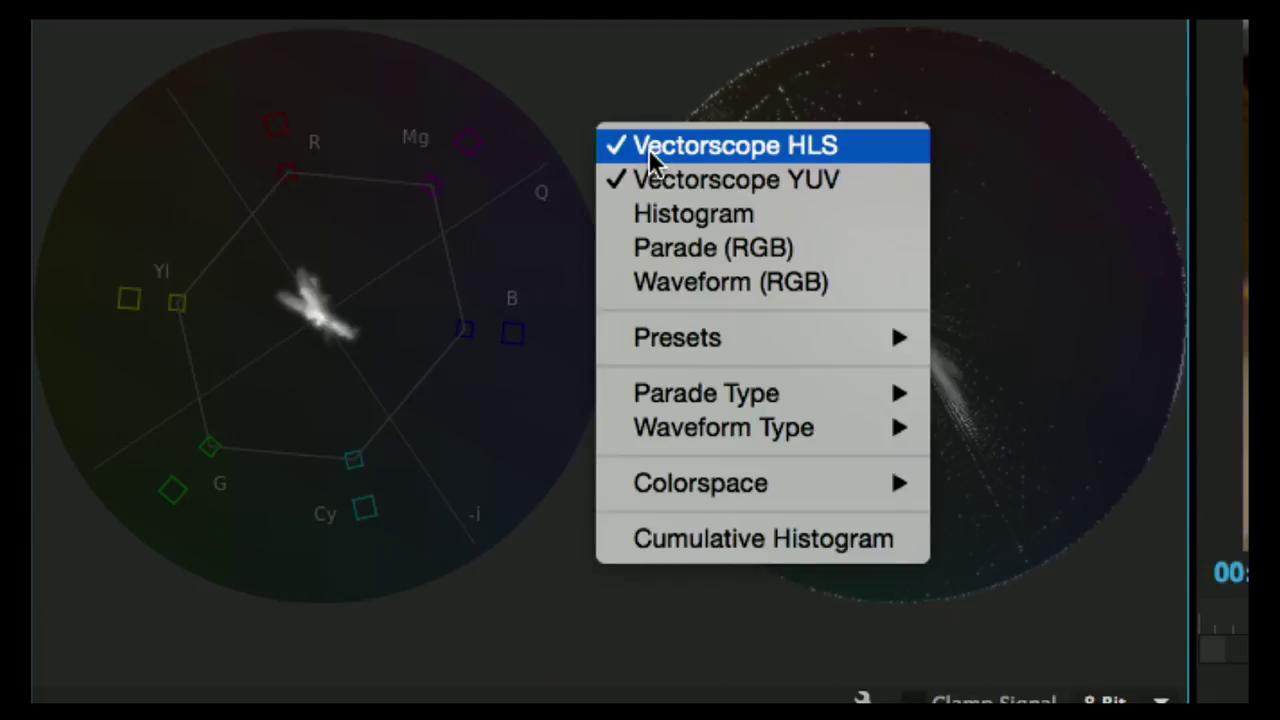
pyautogui.click(648, 158)
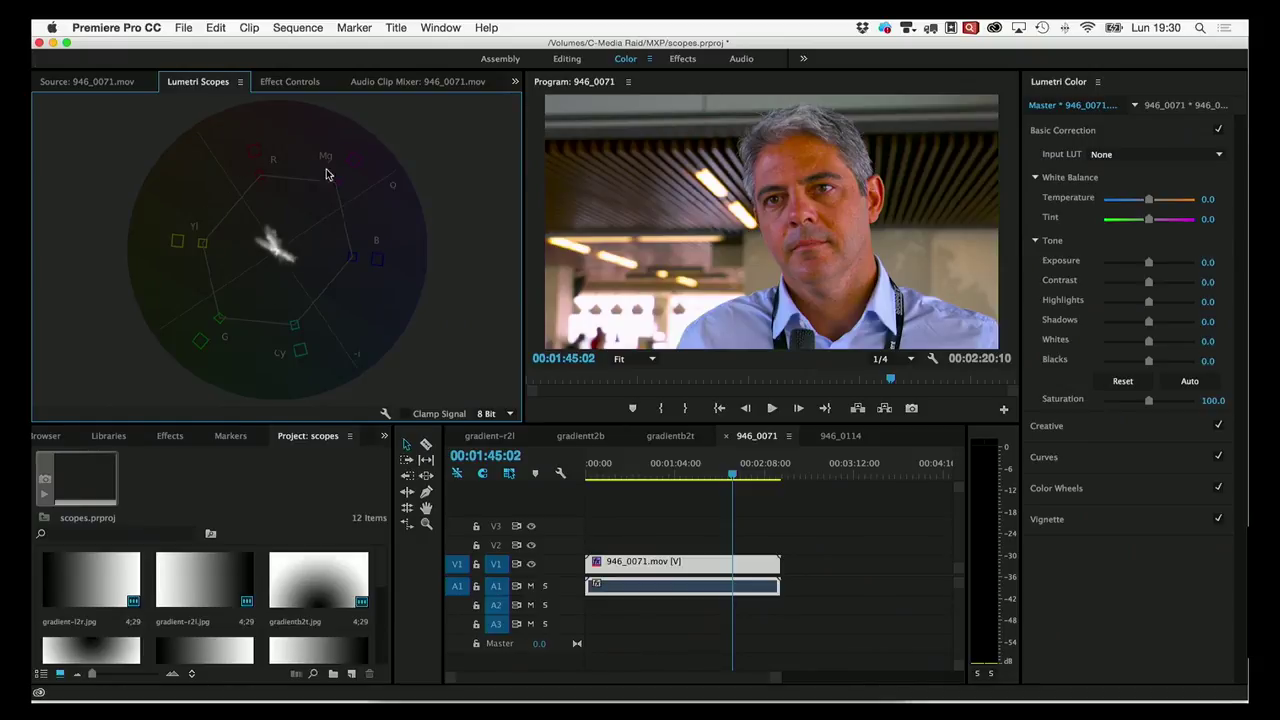
# Expand Lumetri's Color Wheels, nudge the Midtones wheel slightly, then collapse the section.
pyautogui.click(1063, 489)
pyautogui.moveTo(1150, 304); pyautogui.dragTo(1143, 299)
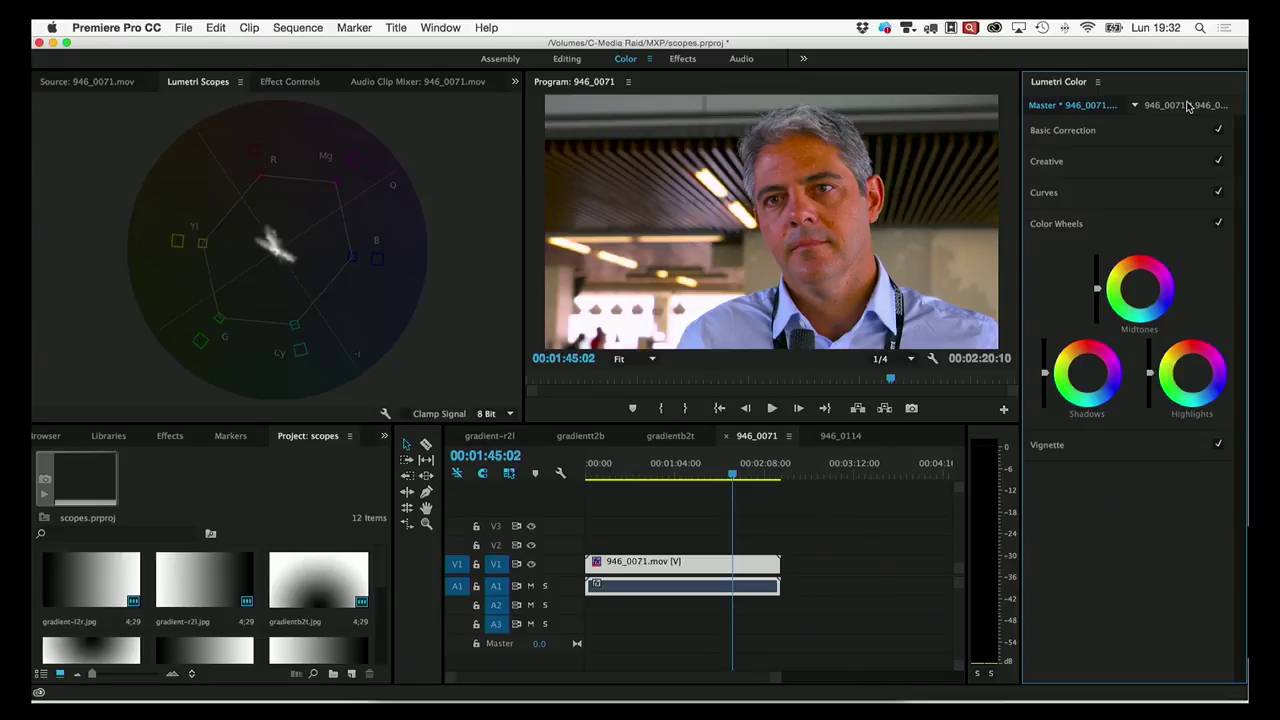
pyautogui.click(1145, 226)
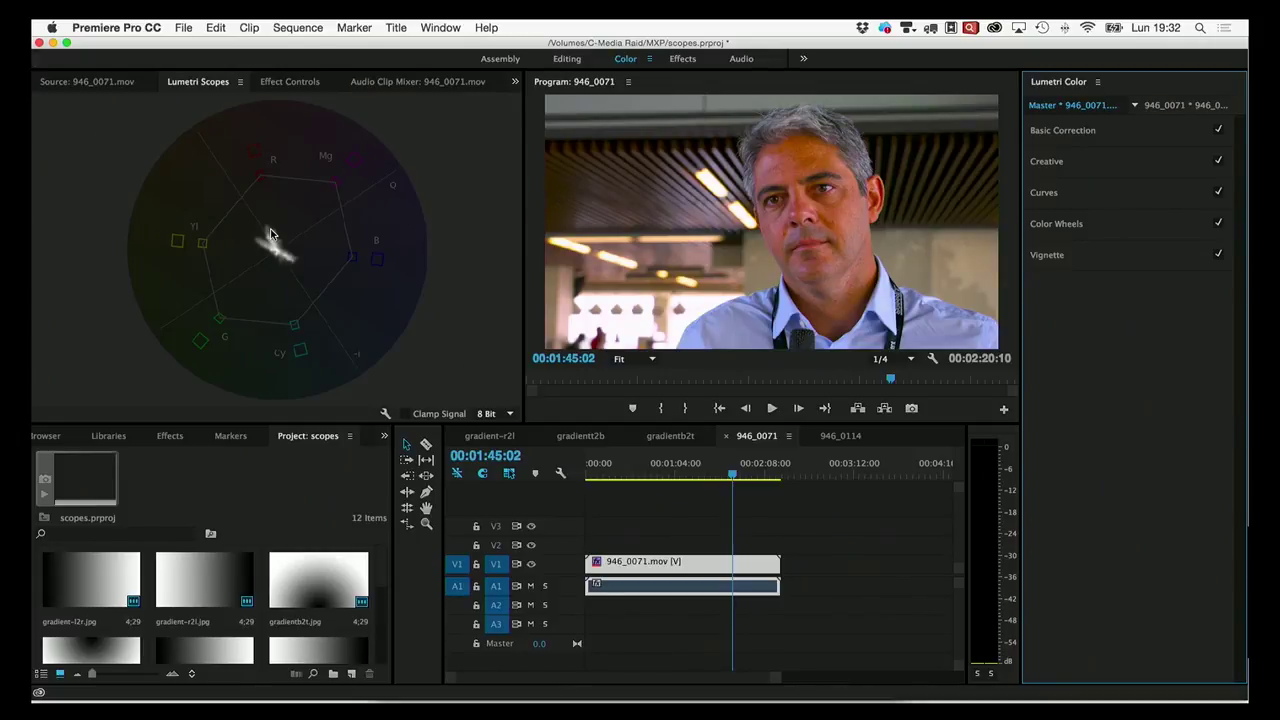
# Expand Basic Correction to show White Balance, Tone and Saturation 100.0 for clip 946_0071.
pyautogui.click(1102, 134)
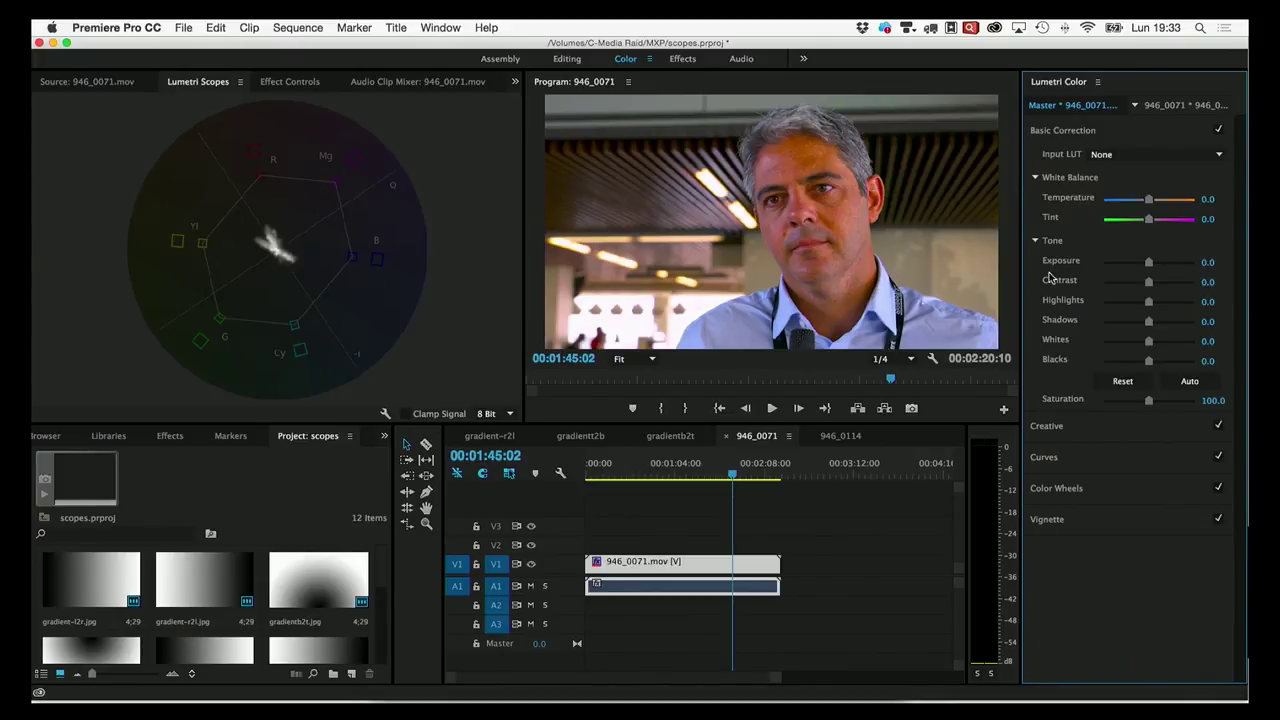
# Push the 946_0071 clip's saturation well above 100 and step back to an earlier frame.
pyautogui.moveTo(1150, 404); pyautogui.dragTo(1196, 400)
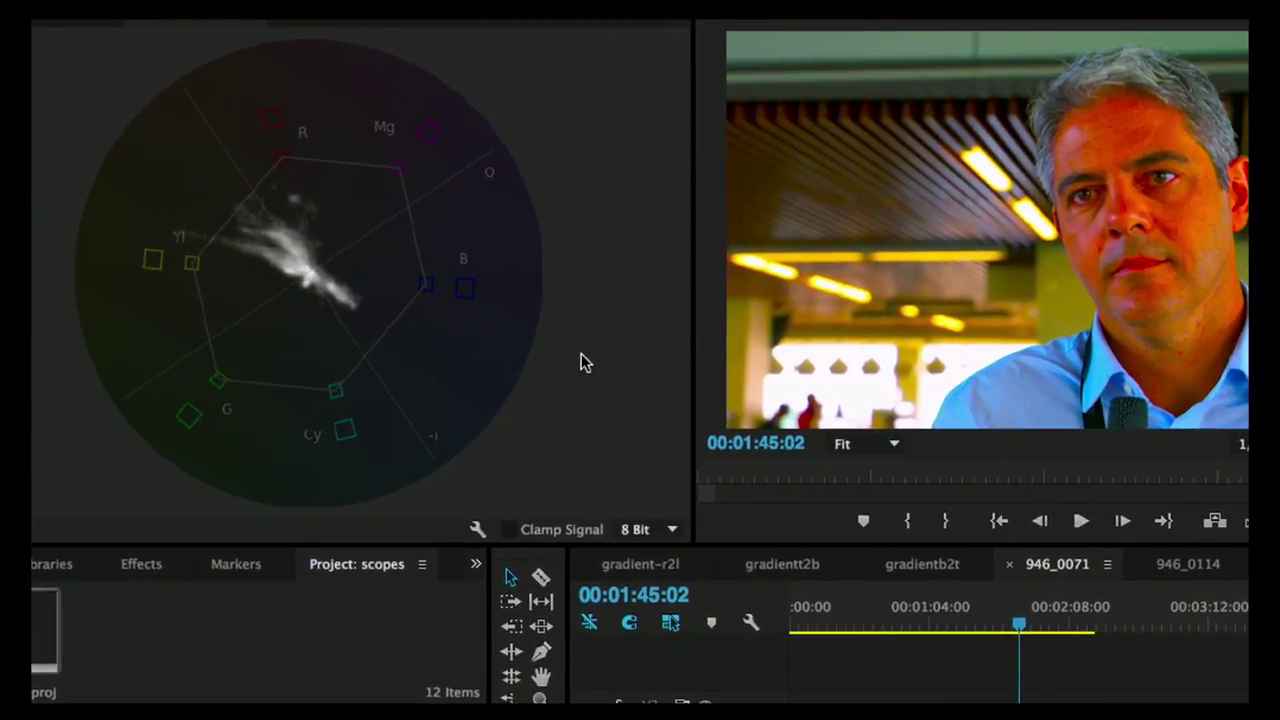
pyautogui.press('j')
pyautogui.press('k')
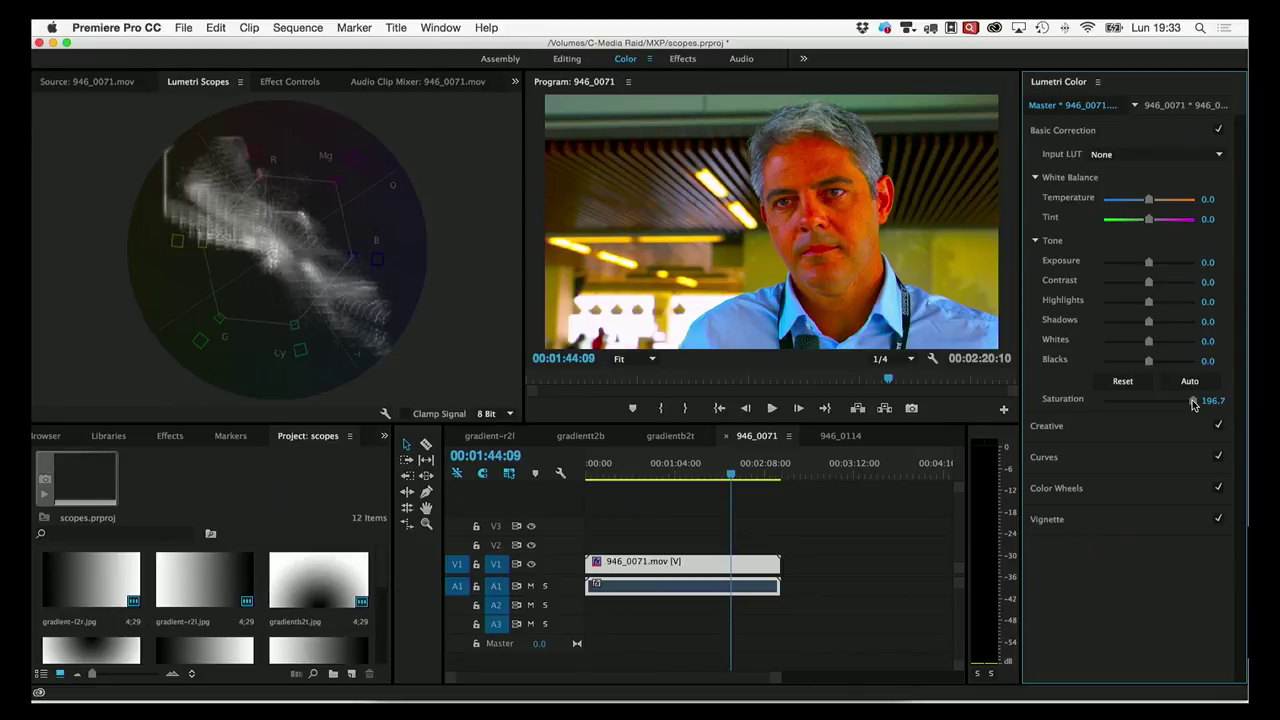
# Bring the 946_0071 saturation back down to about 111.7 while watching the vectorscope.
pyautogui.moveTo(1192, 403); pyautogui.dragTo(1164, 405)
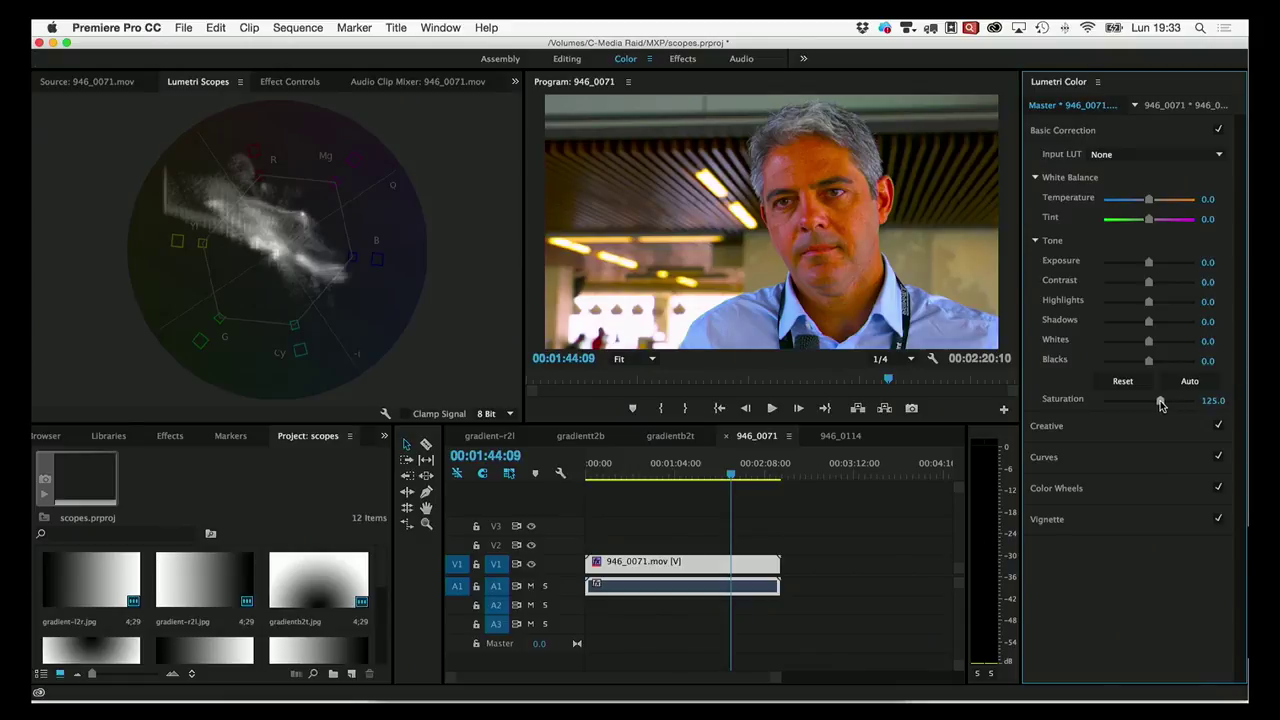
pyautogui.moveTo(1163, 403); pyautogui.dragTo(1157, 405)
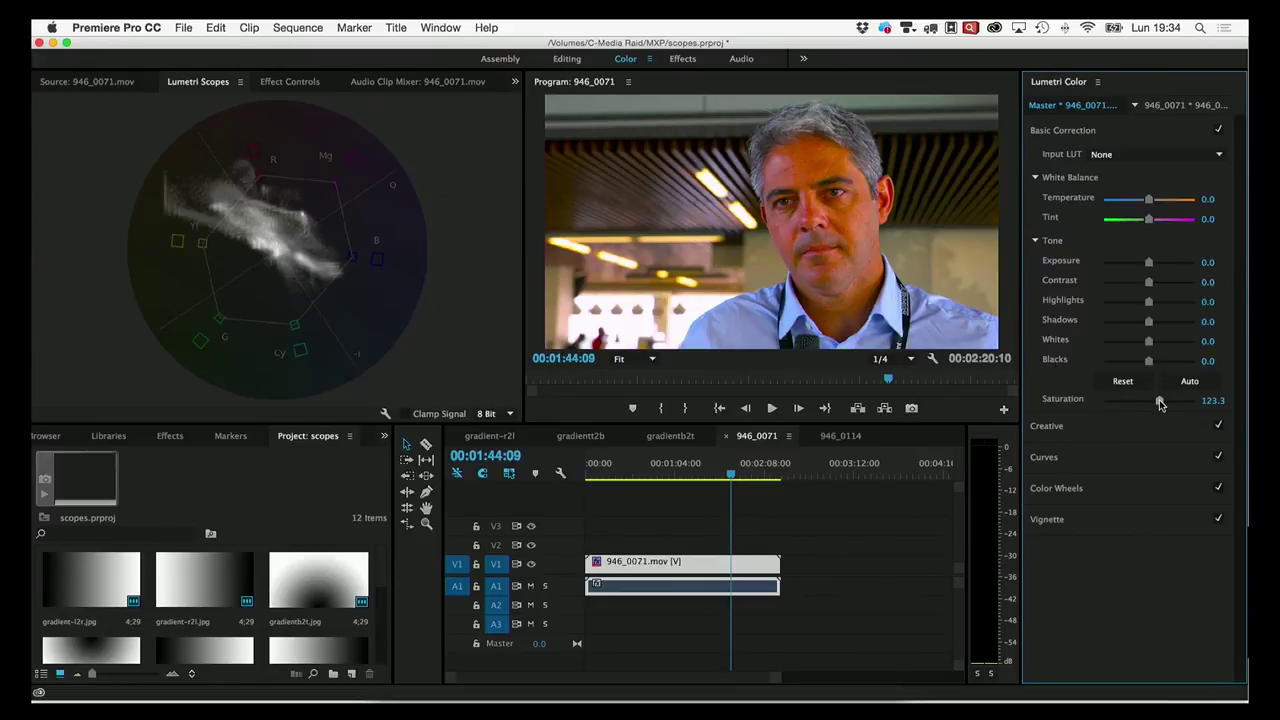
pyautogui.moveTo(1160, 404); pyautogui.dragTo(1157, 404)
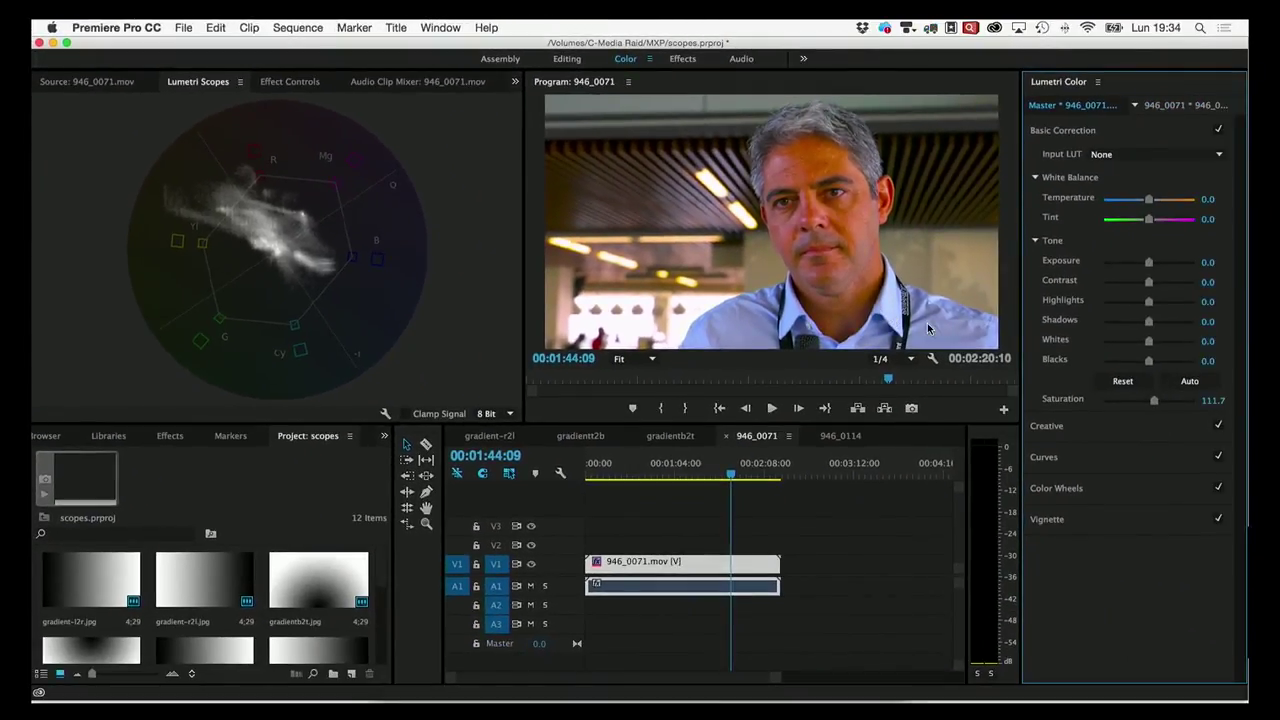
pyautogui.click(1092, 461)
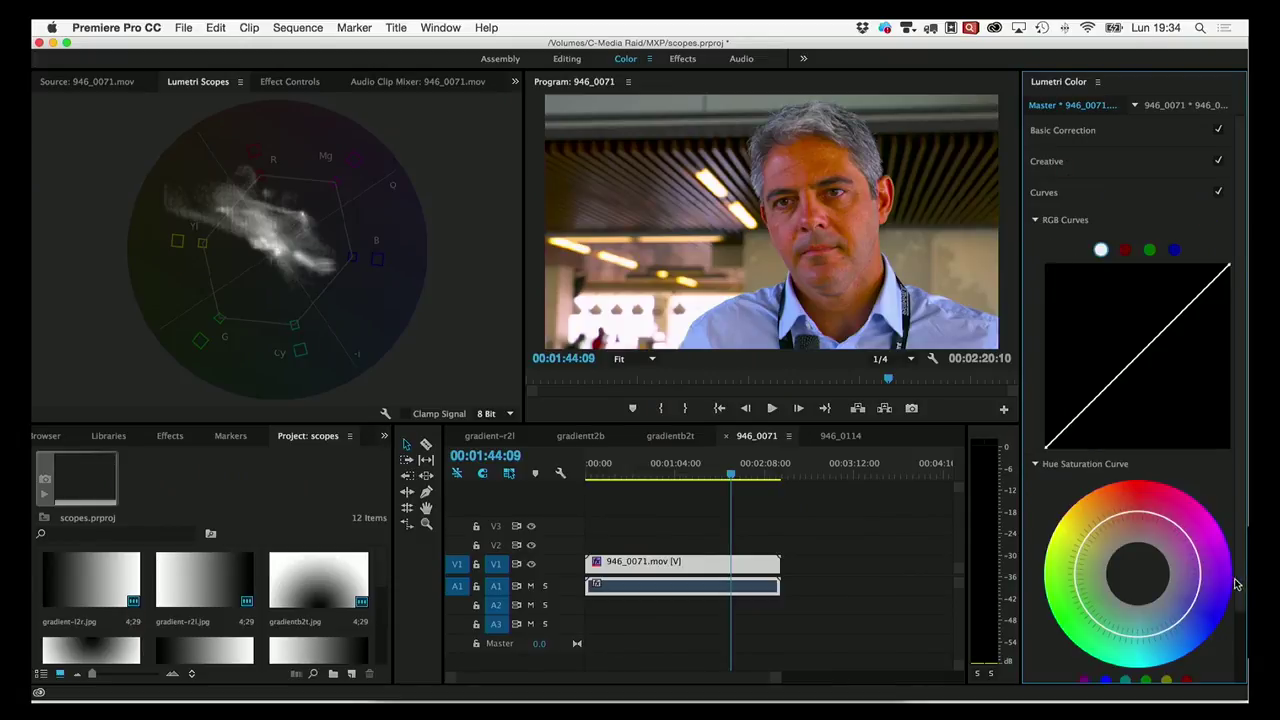
# Add points in the blue hues of the Hue Saturation curve and drag them outward to boost blues.
pyautogui.scroll(-3, 1236, 587)
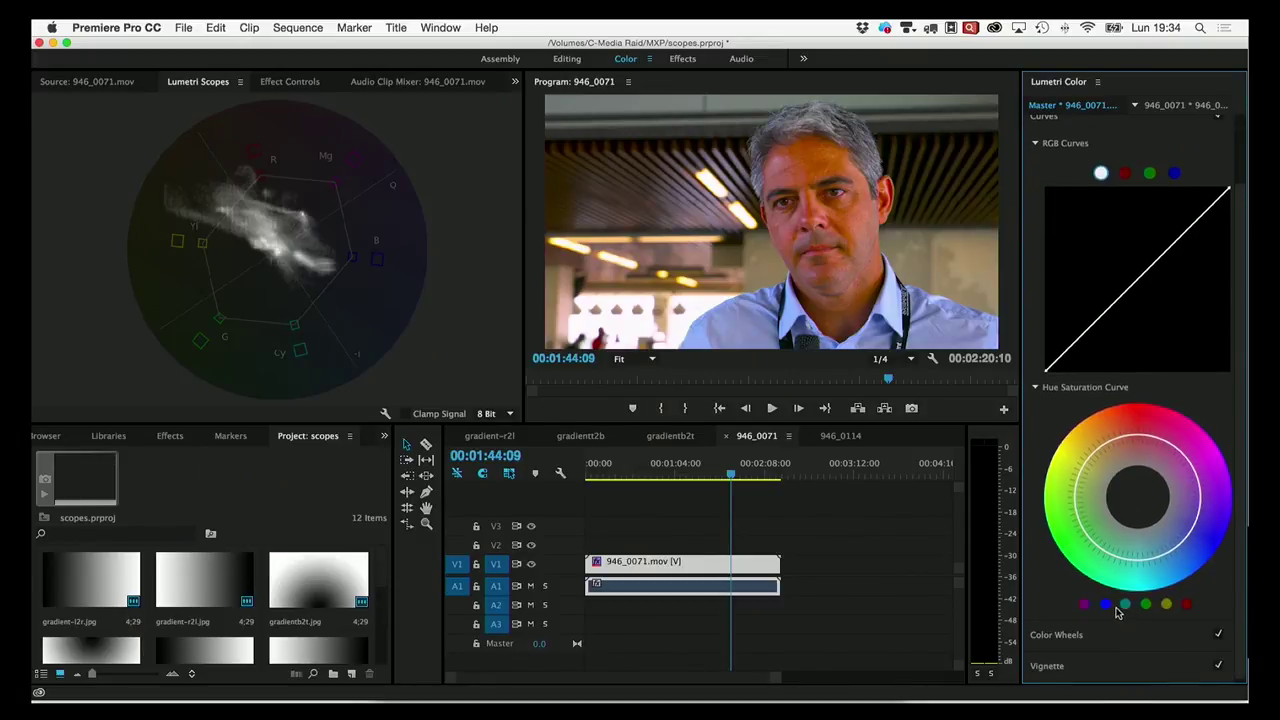
pyautogui.click(1106, 605)
pyautogui.moveTo(1192, 531); pyautogui.dragTo(1221, 540)
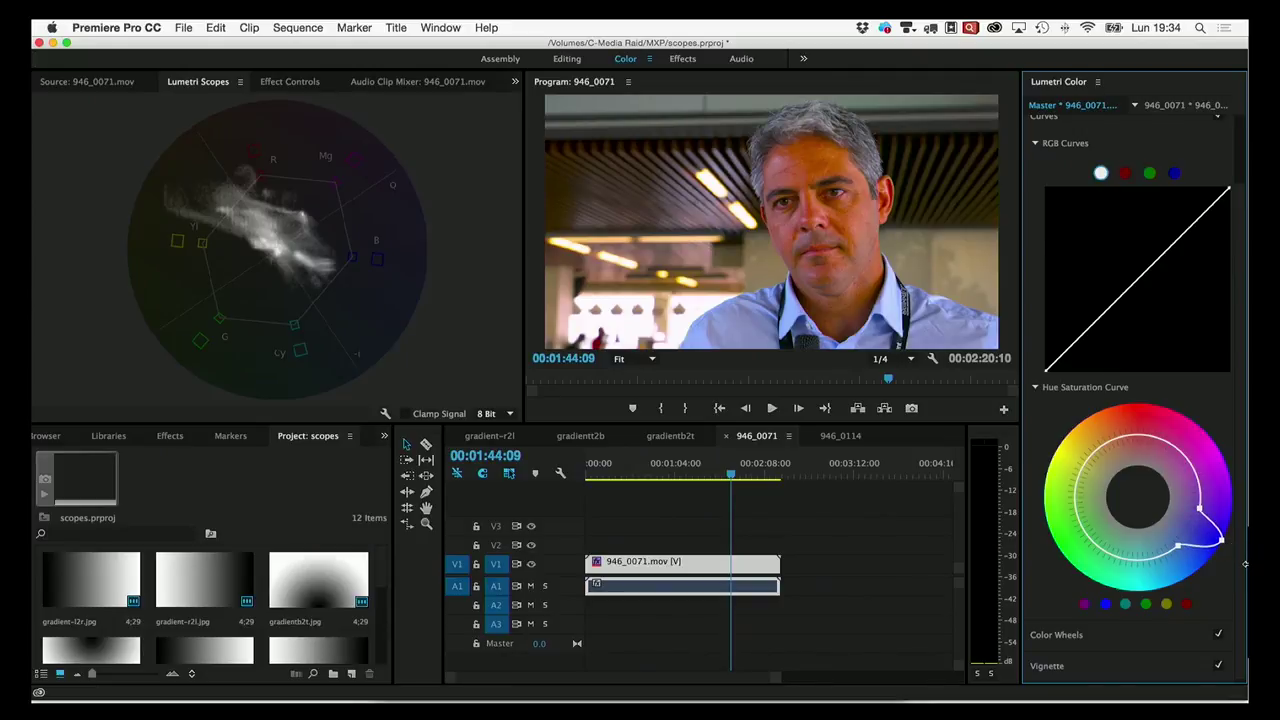
pyautogui.moveTo(1245, 567); pyautogui.dragTo(1230, 571)
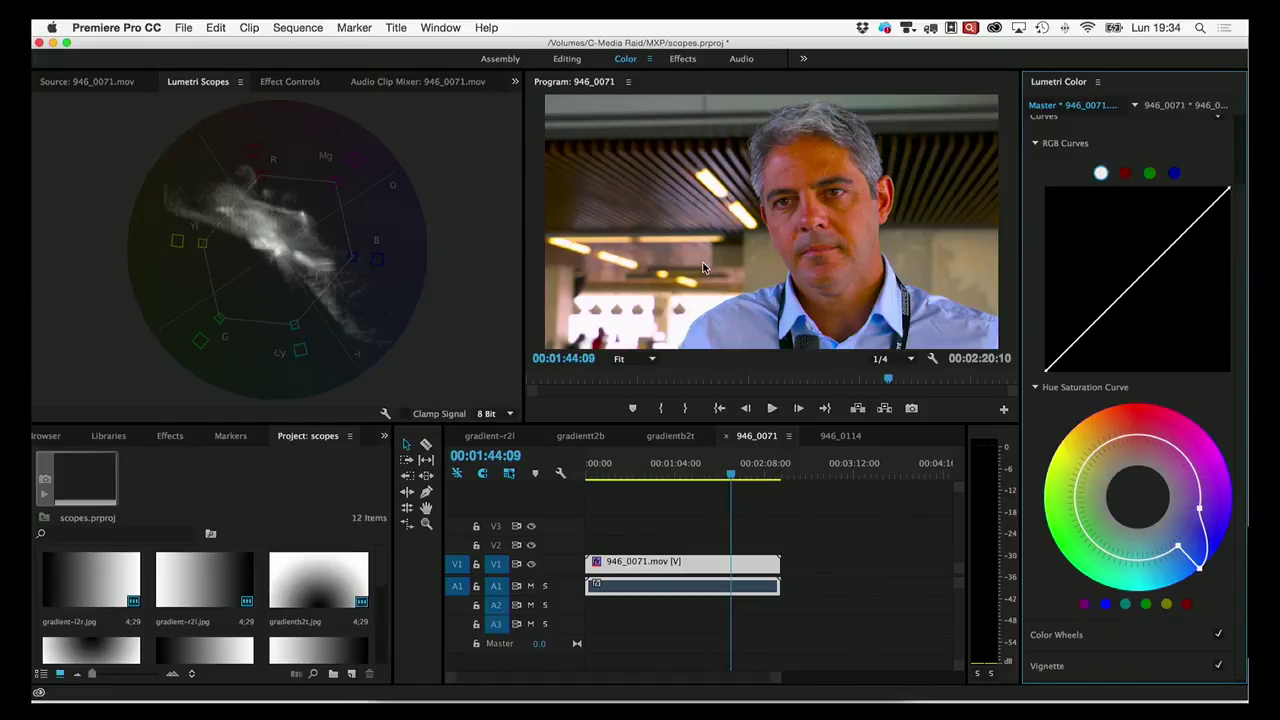
pyautogui.moveTo(1199, 568); pyautogui.dragTo(1215, 551)
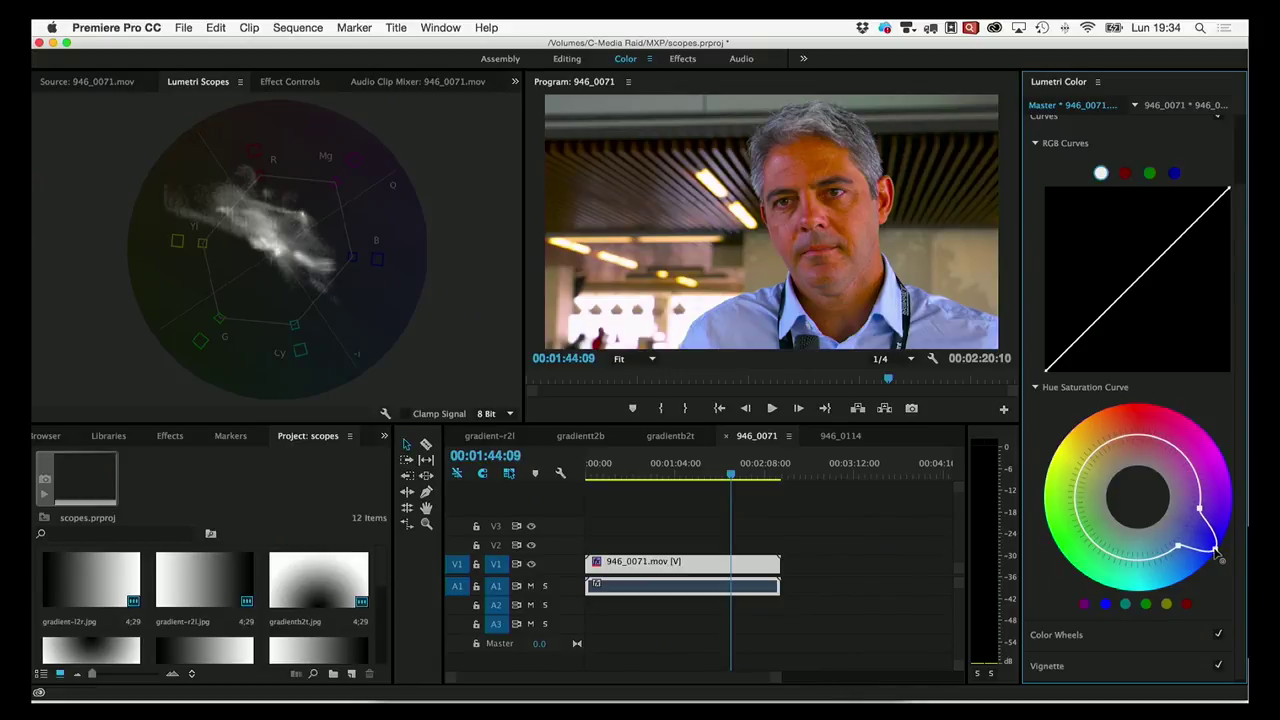
pyautogui.click(723, 477)
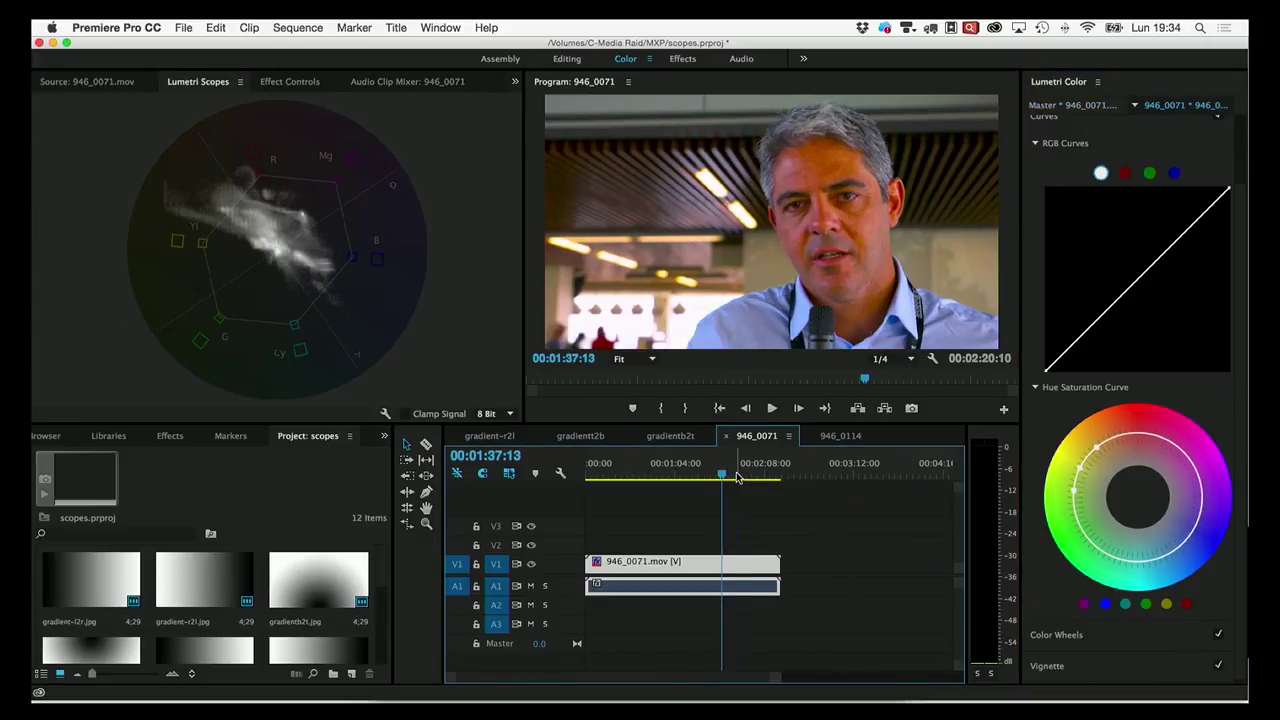
# Check a later interview frame, then open the gradient-r2l sequence and the 946_0114 sequence.
pyautogui.click(737, 477)
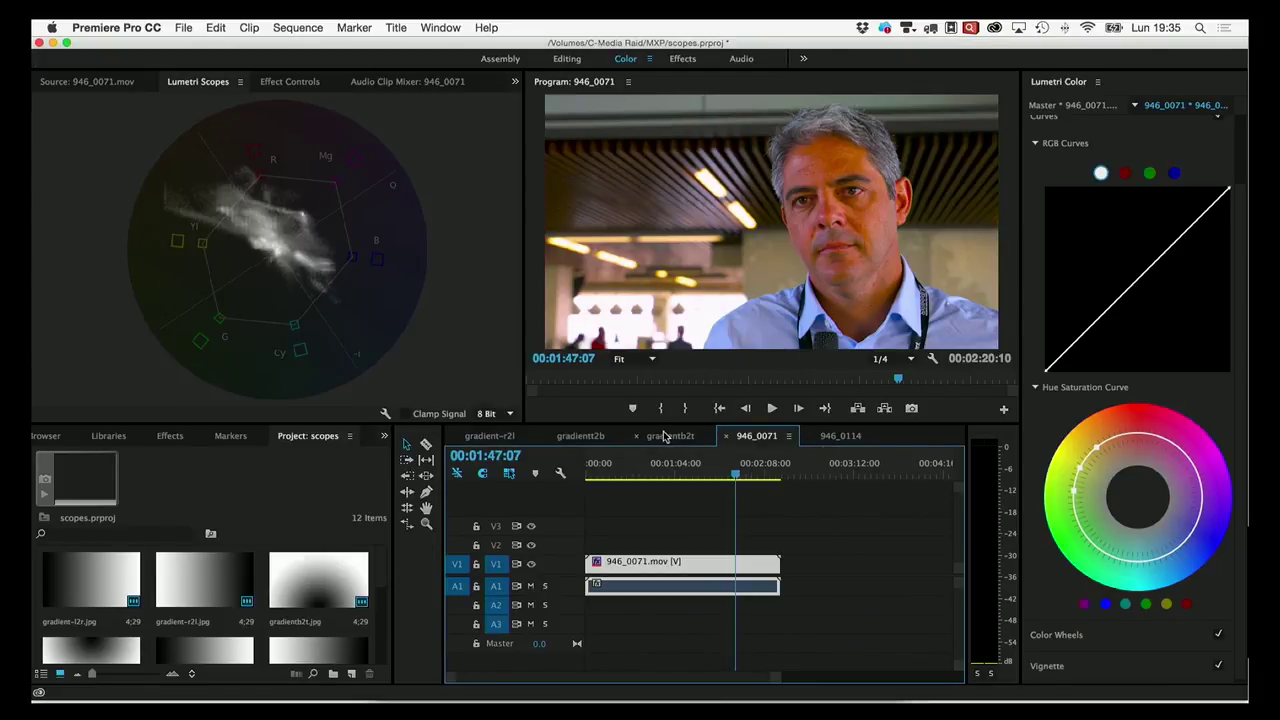
pyautogui.click(500, 440)
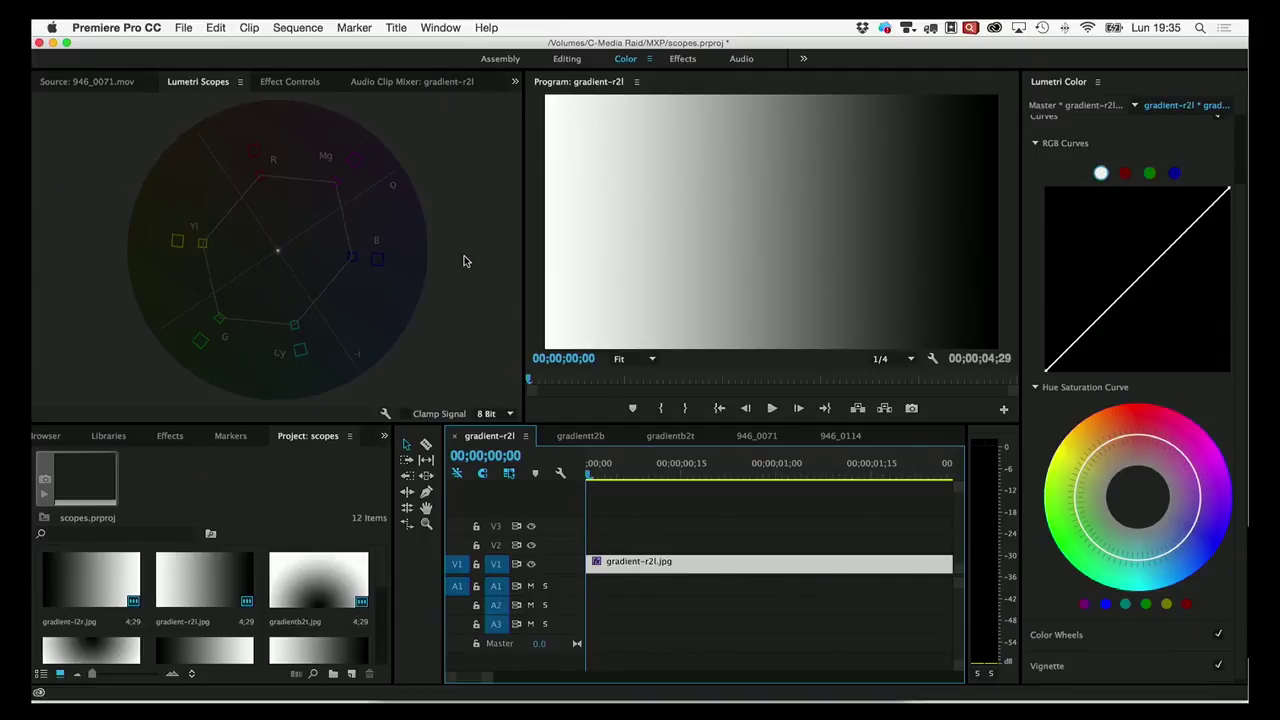
pyautogui.click(832, 440)
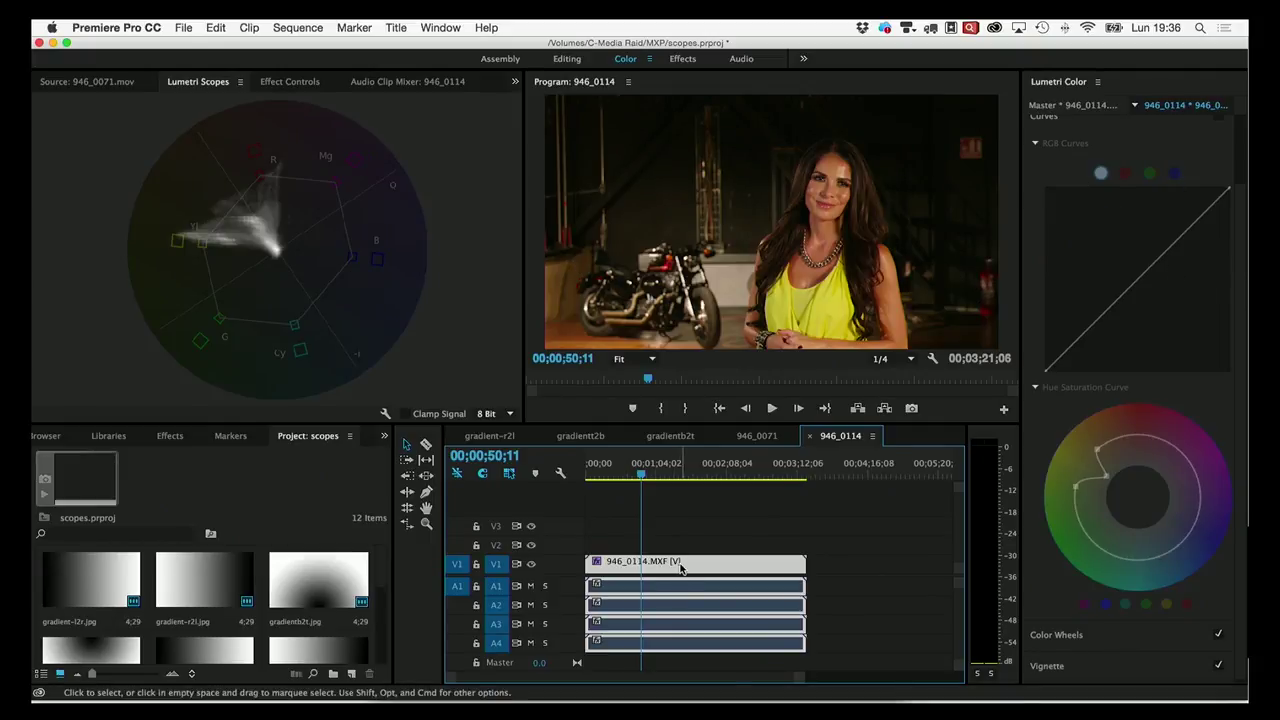
# Scroll the Lumetri Color panel back up for the 946_0114 sequence.
pyautogui.scroll(3, 1172, 264)
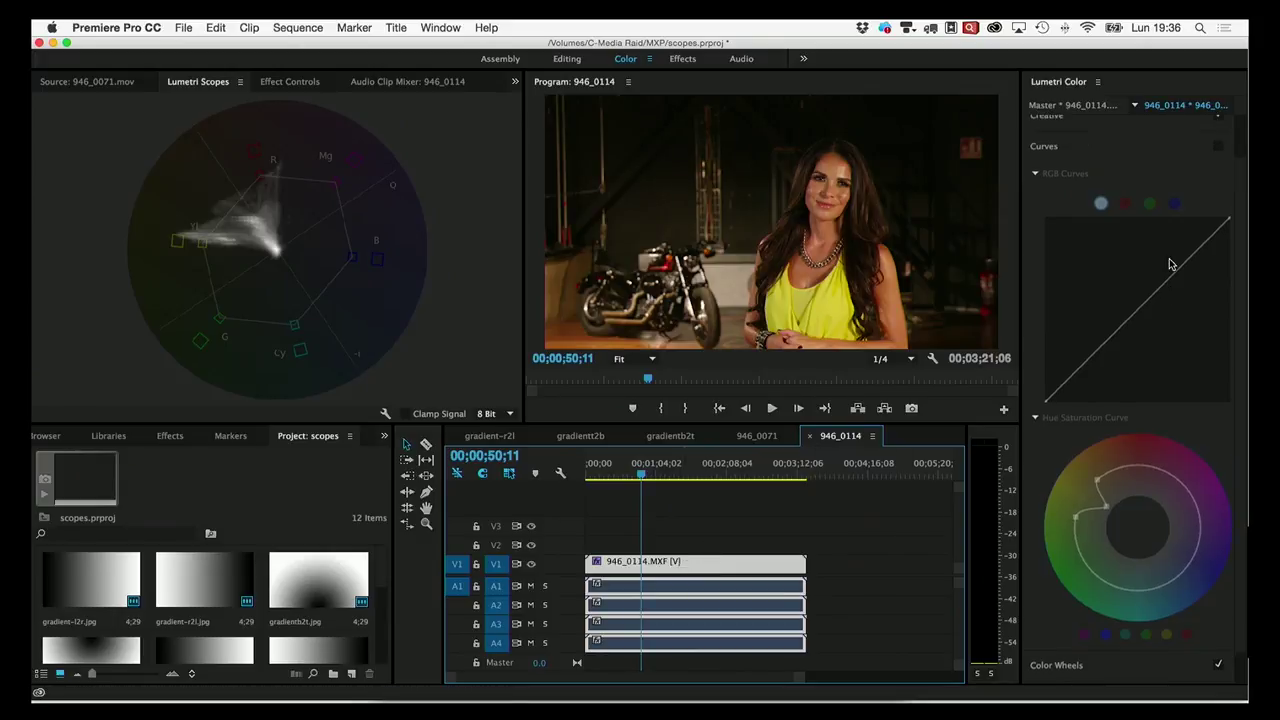
# Expand Basic Correction and raise the 946_0114 clip's saturation to 160.0 after trying values near 100.
pyautogui.click(1130, 134)
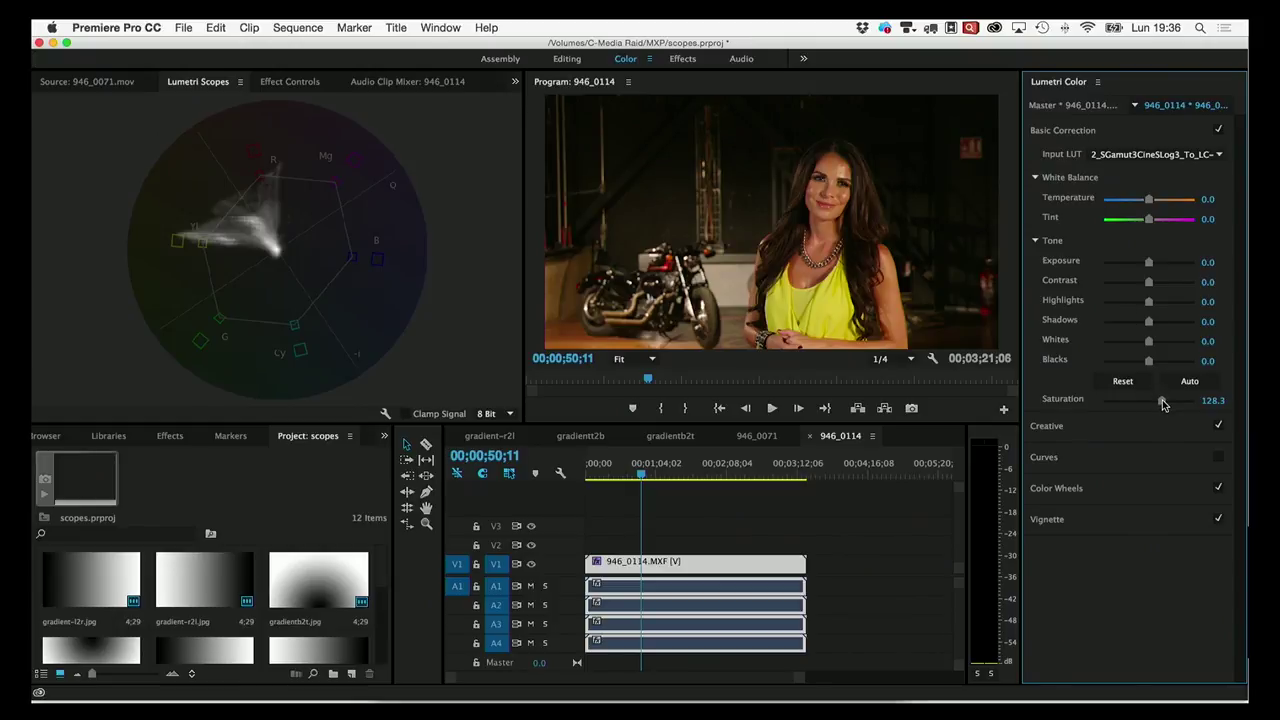
pyautogui.moveTo(1163, 403); pyautogui.dragTo(1152, 404)
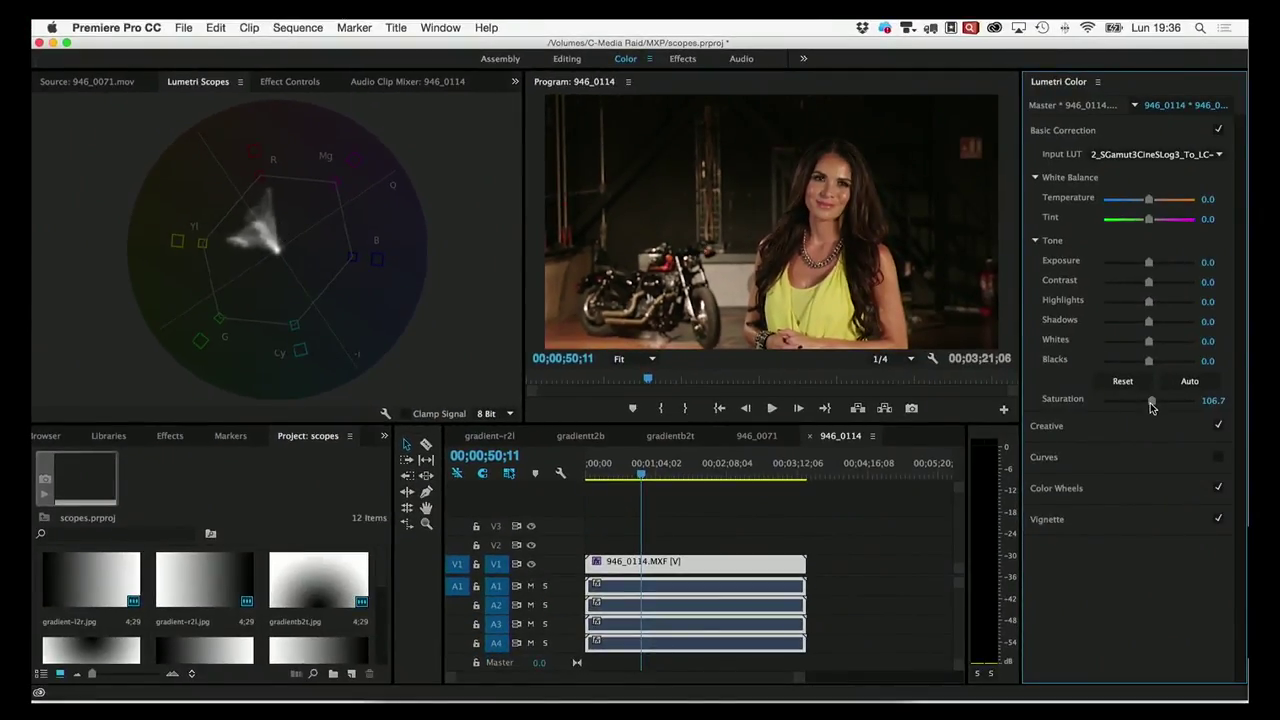
pyautogui.moveTo(1152, 401); pyautogui.dragTo(1156, 404)
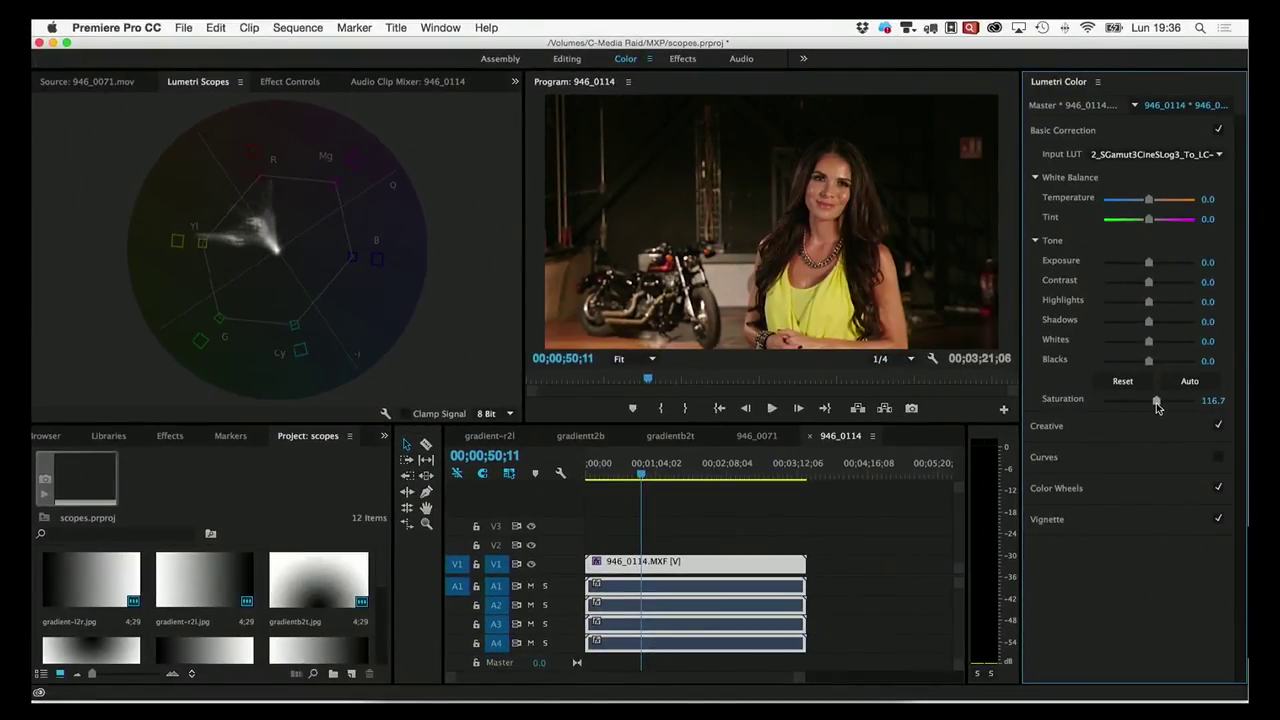
pyautogui.moveTo(1158, 406); pyautogui.dragTo(1160, 407)
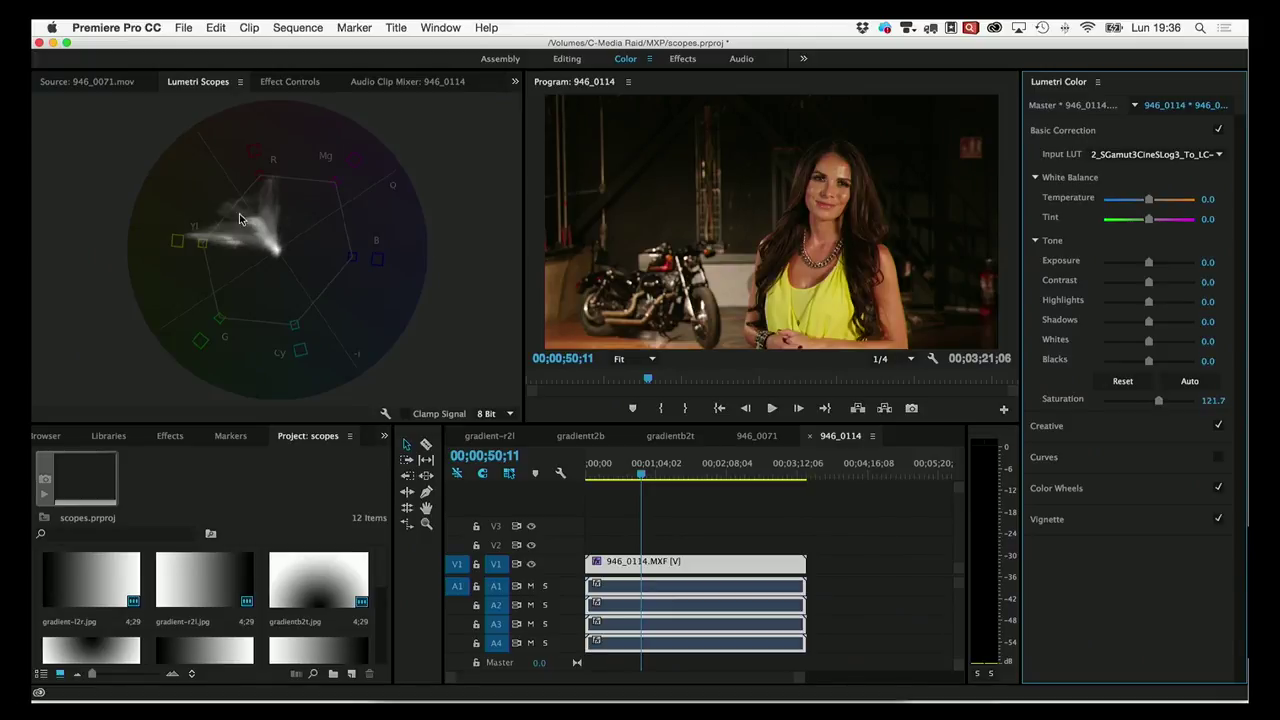
pyautogui.moveTo(1160, 406); pyautogui.dragTo(1177, 406)
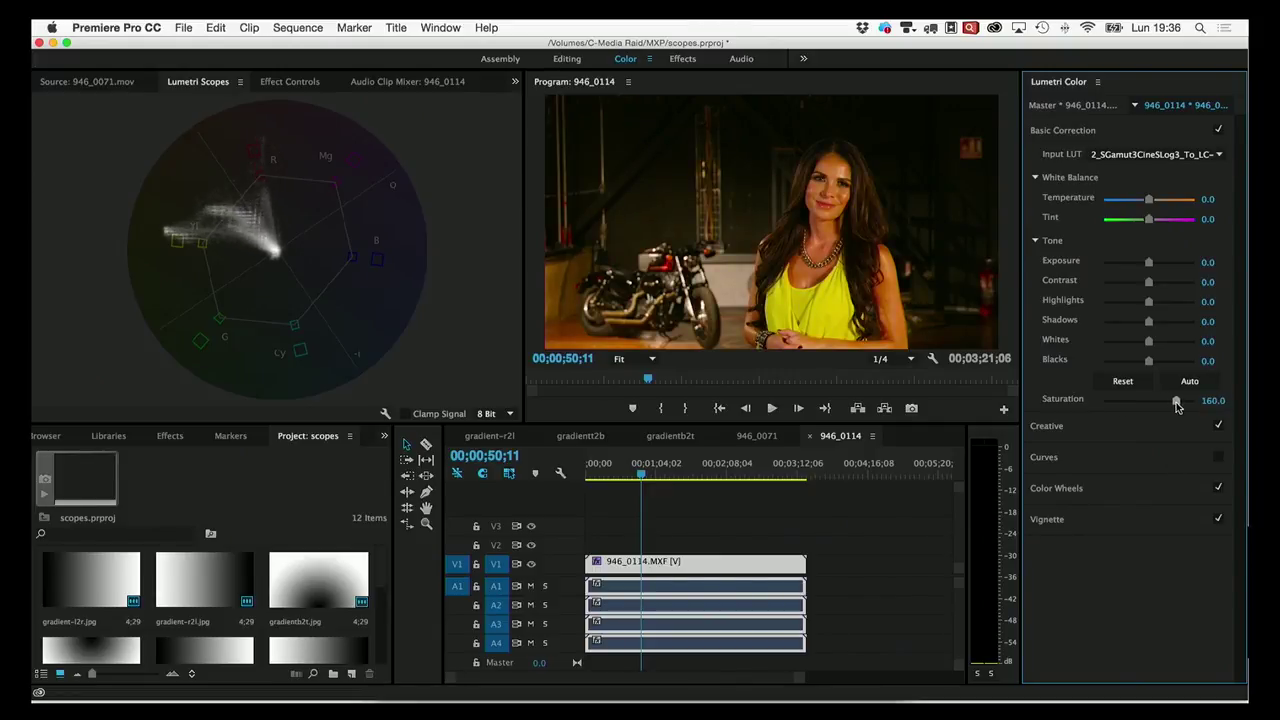
pyautogui.click(647, 477)
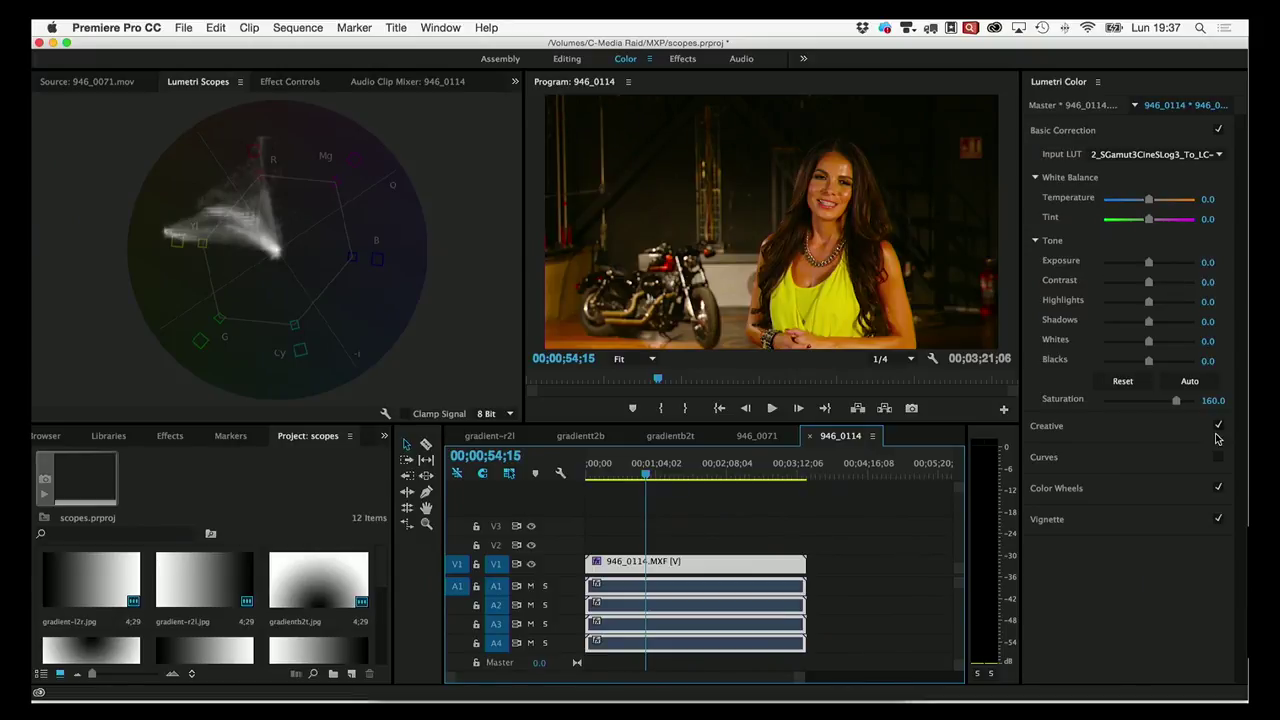
# Drag the 946_0114 saturation down from 160.0 to 120.0.
pyautogui.moveTo(1177, 403); pyautogui.dragTo(1162, 403)
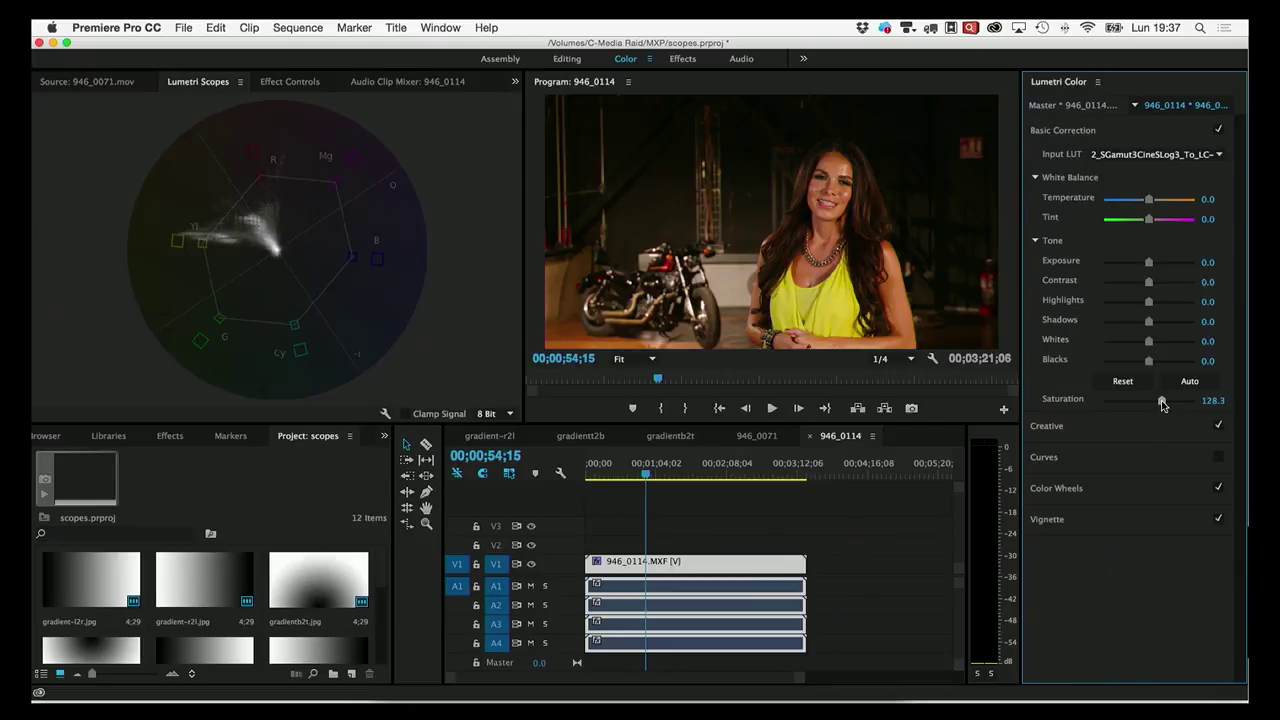
pyautogui.moveTo(1162, 403); pyautogui.dragTo(1158, 404)
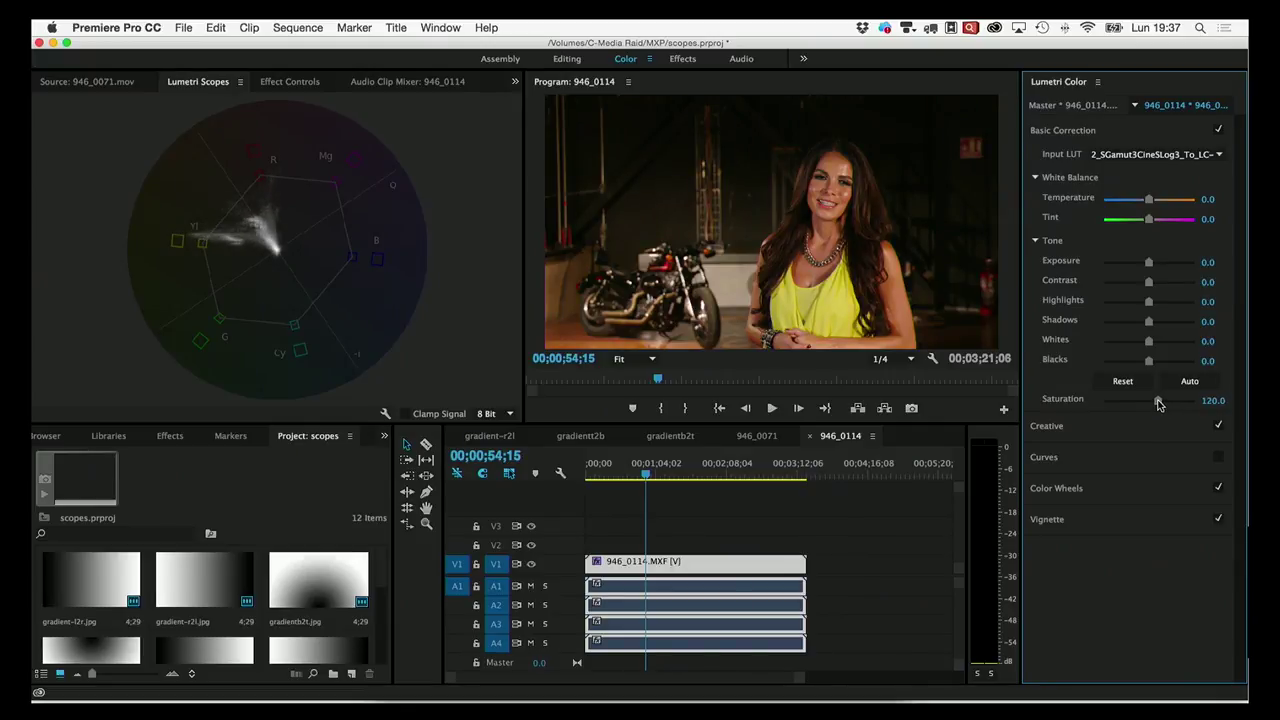